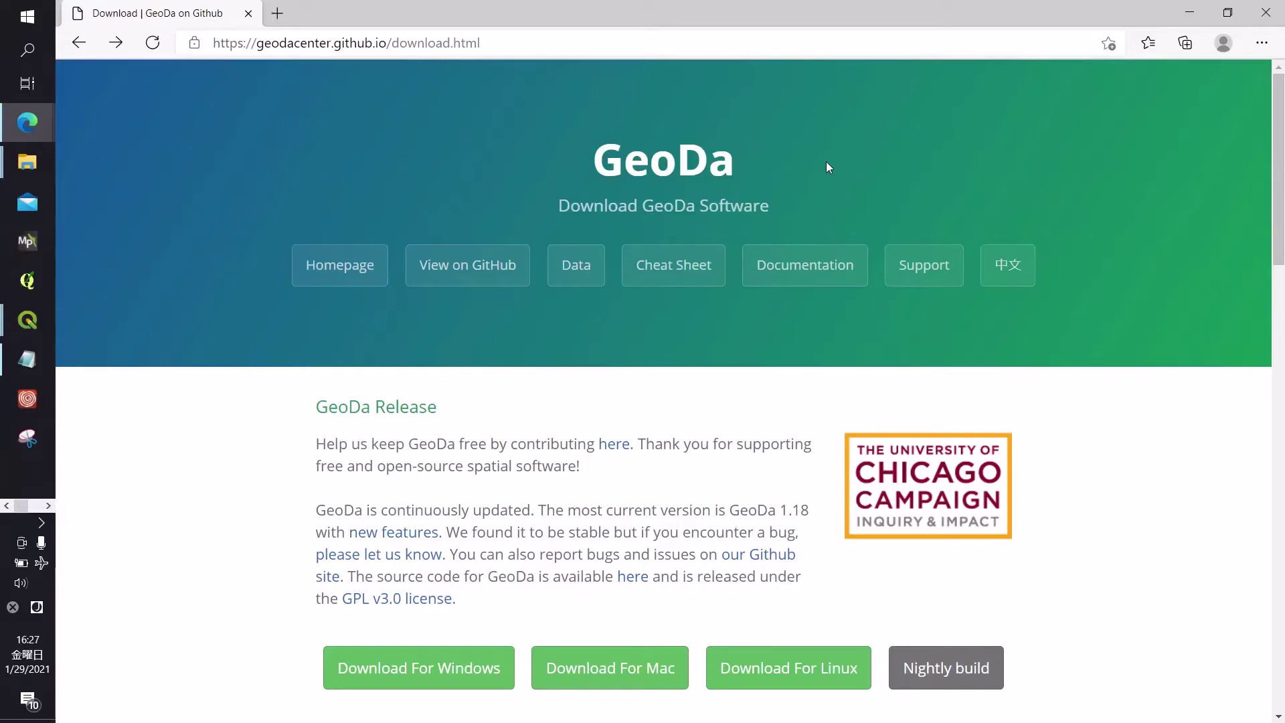
# Scroll down the GeoDa download page toward the Download For Windows option
pyautogui.click(502, 45)
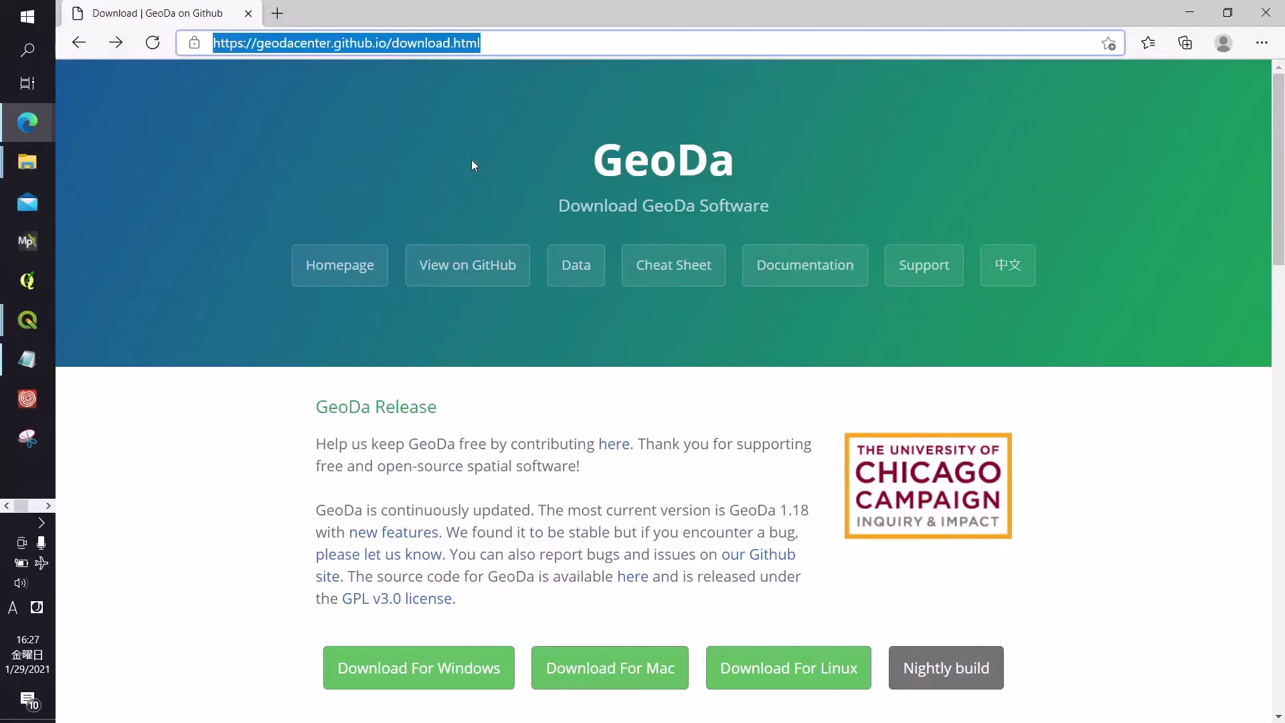
pyautogui.scroll(-3, 471, 160)
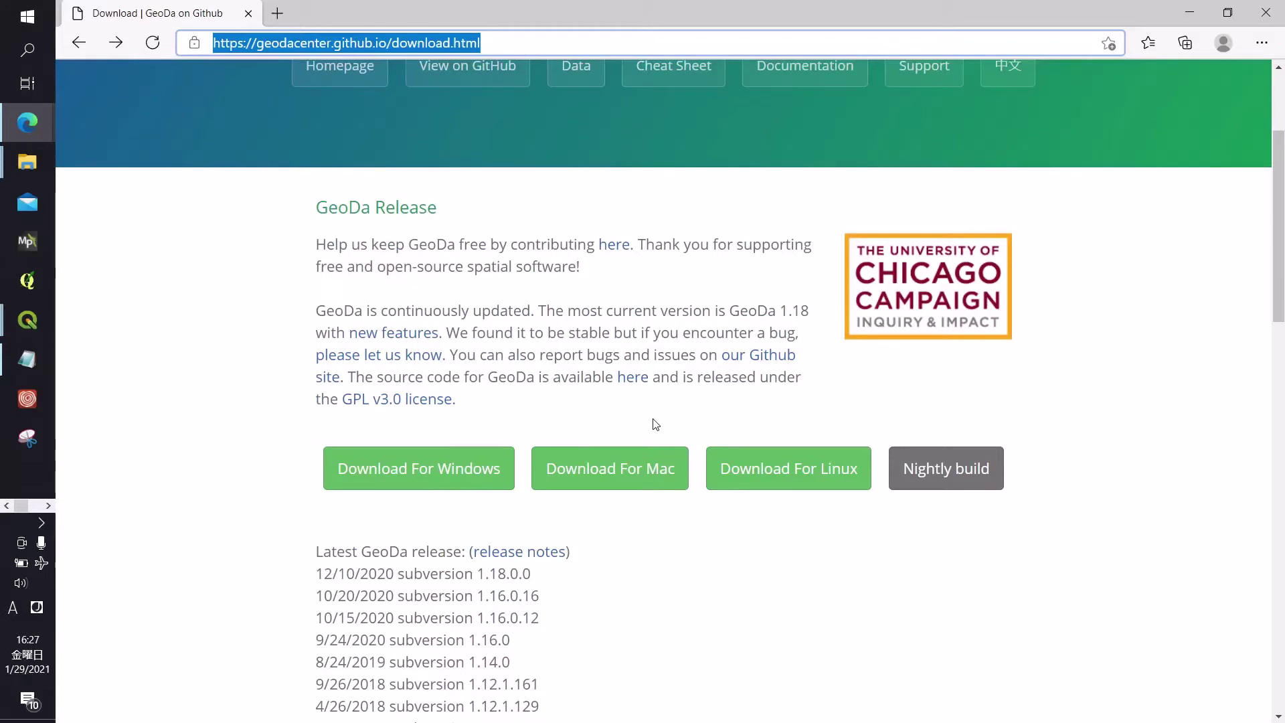
pyautogui.click(424, 469)
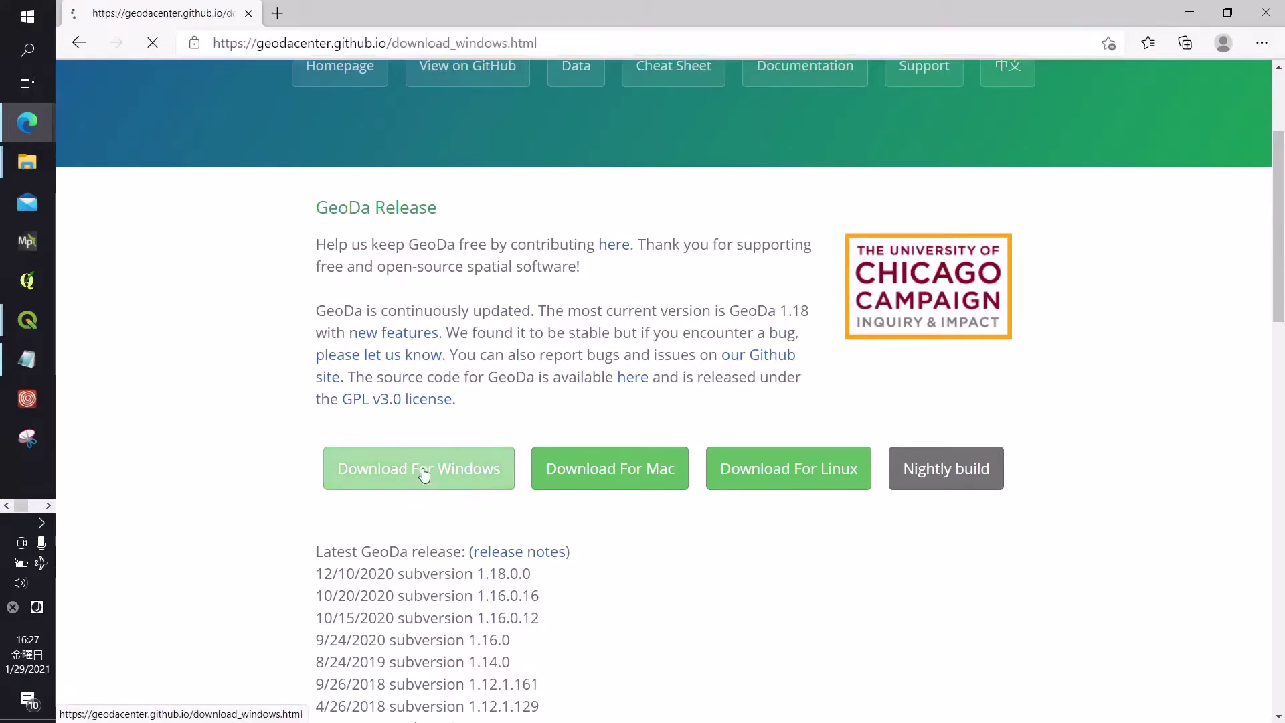
pyautogui.scroll(-3, 741, 430)
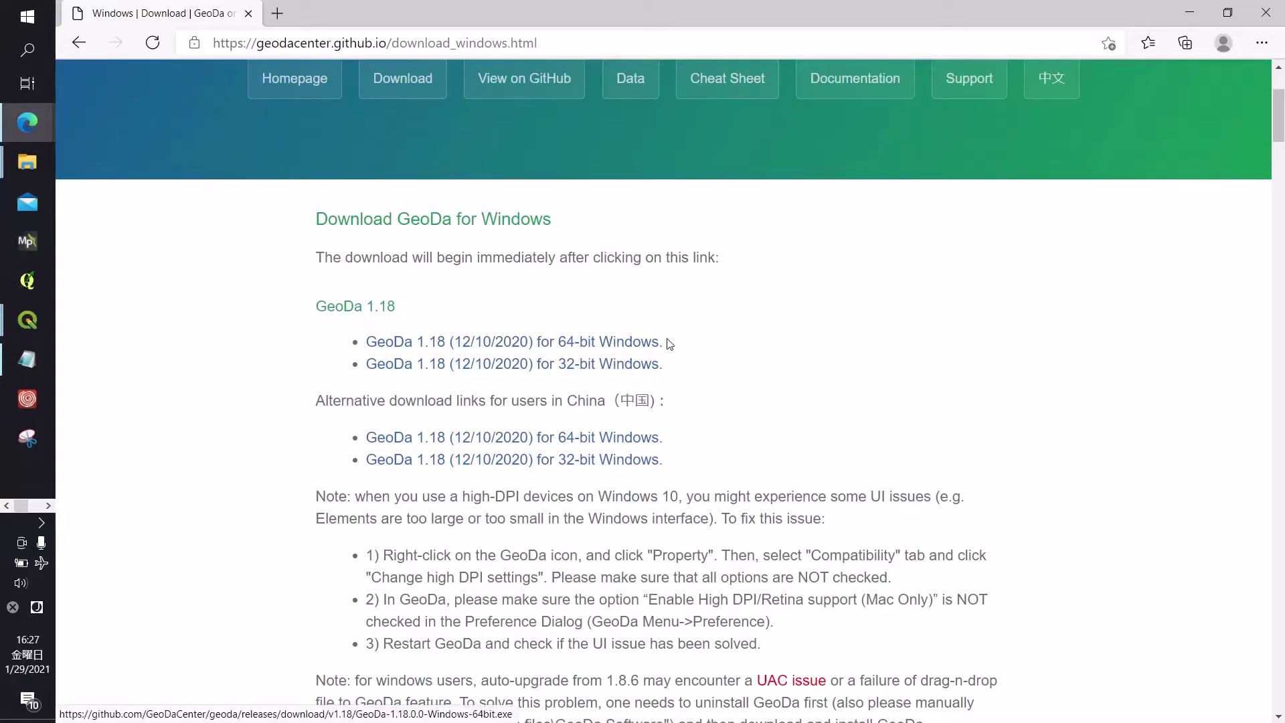
pyautogui.scroll(3, 668, 343)
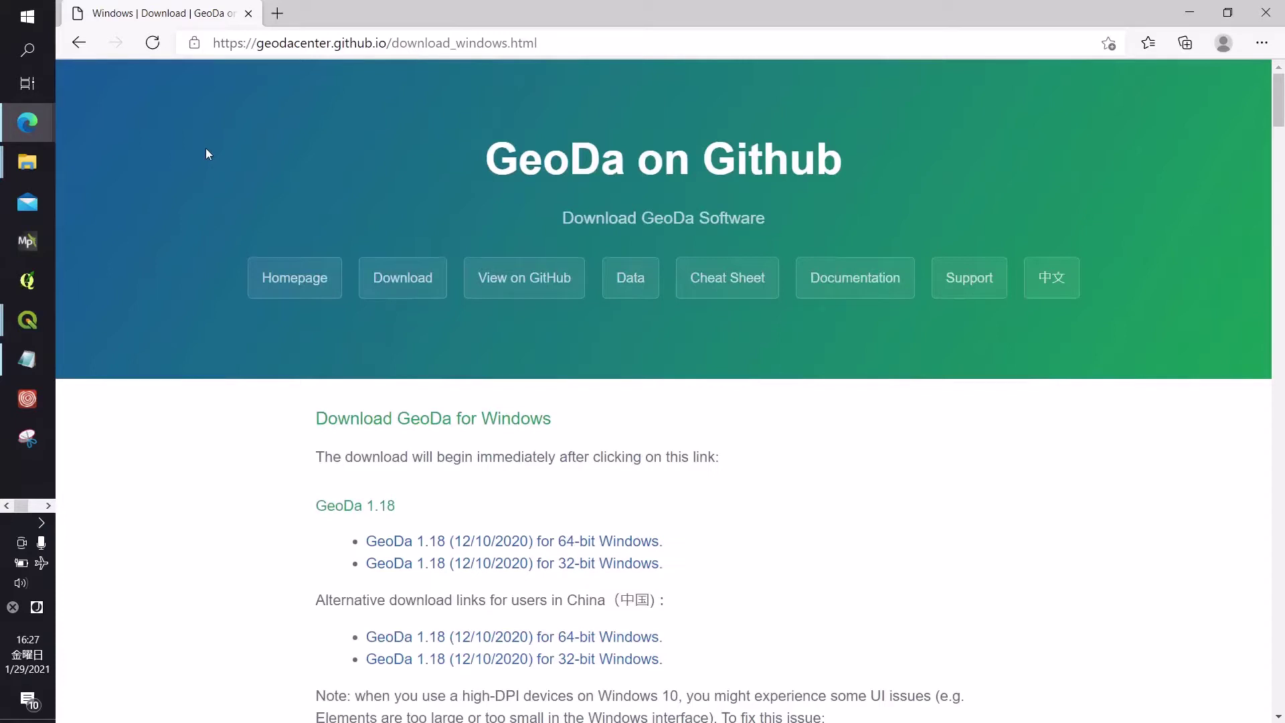
# Search the Start menu for 'geoda' and launch the GeoDa app
pyautogui.click(31, 22)
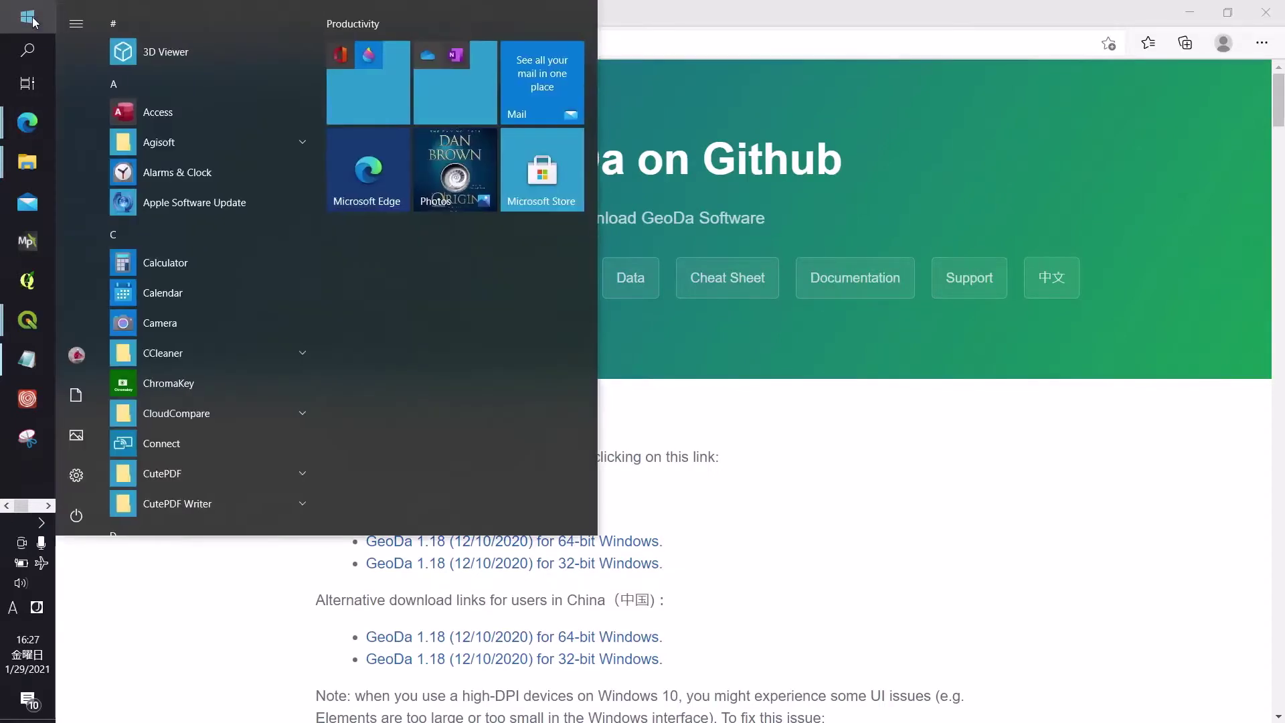
pyautogui.write('geo')
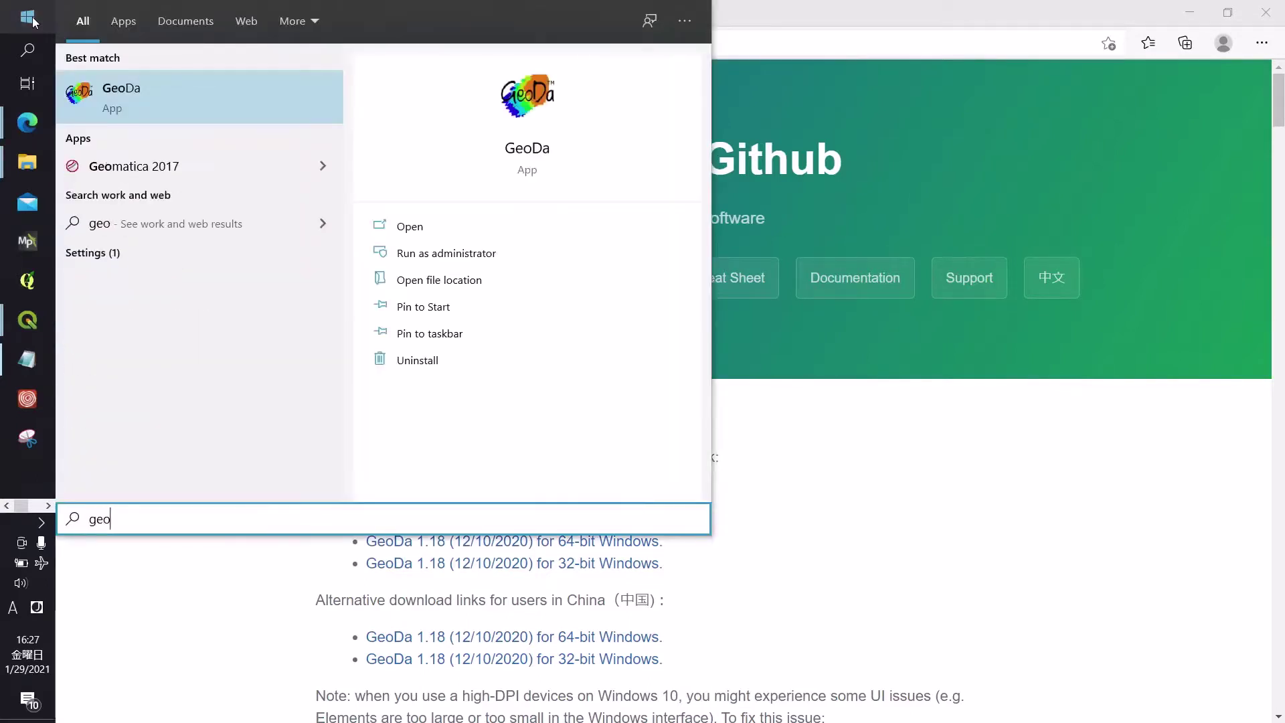
pyautogui.write('da')
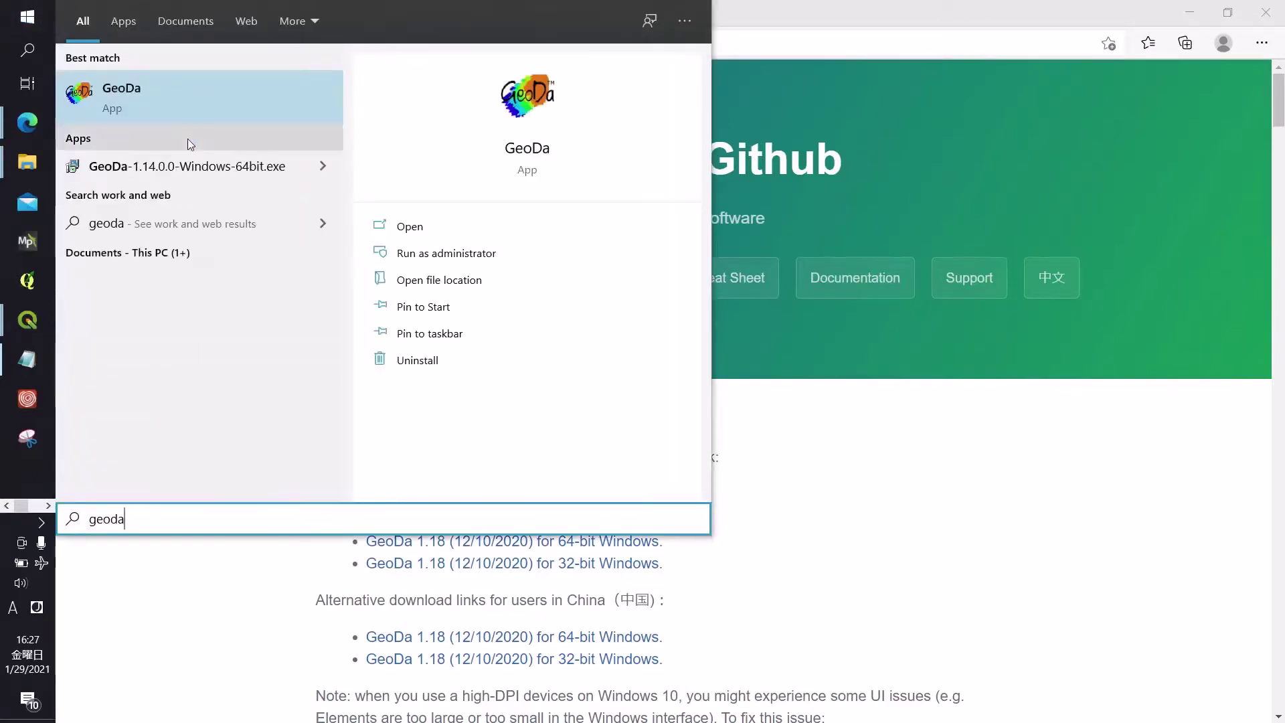
pyautogui.click(186, 84)
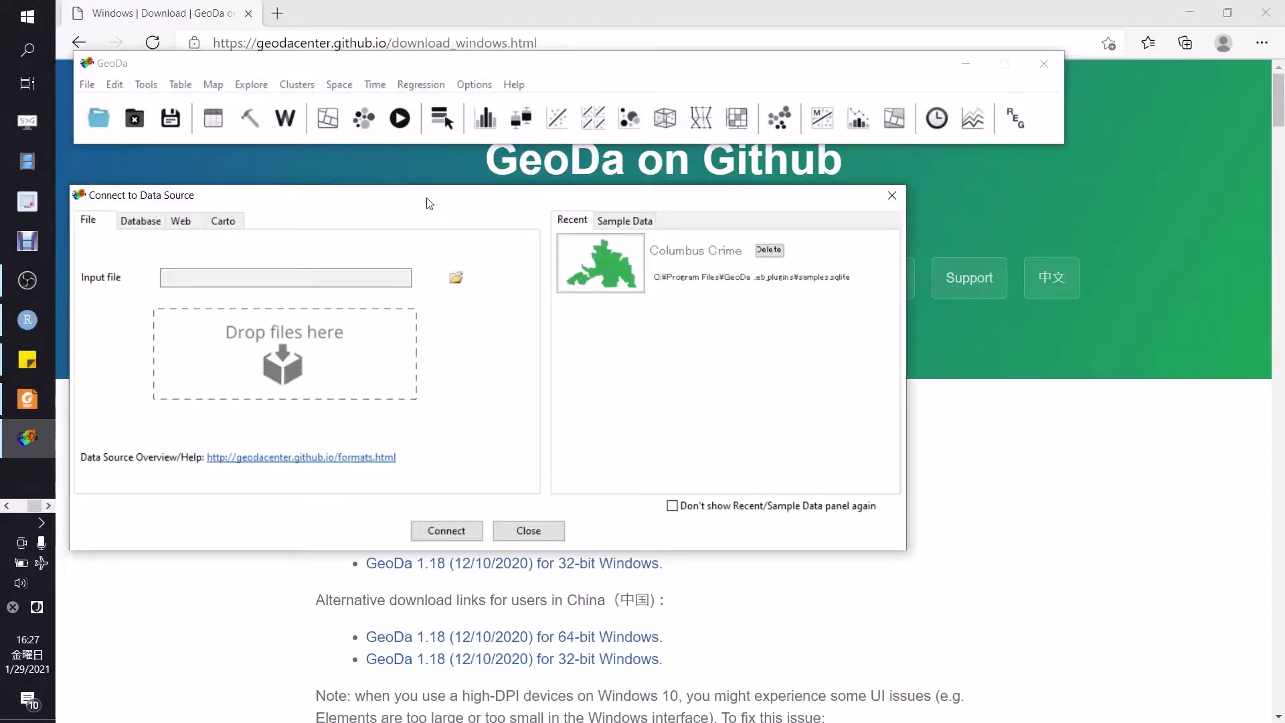
pyautogui.moveTo(429, 204); pyautogui.dragTo(429, 177)
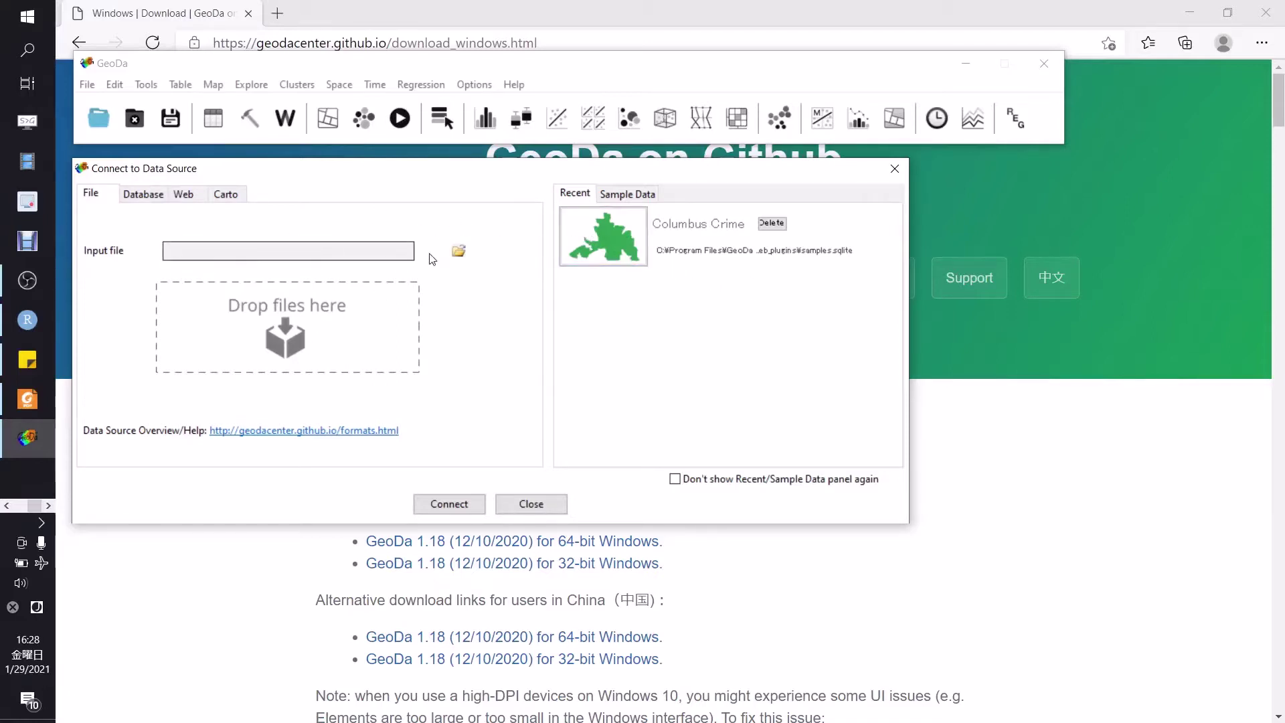
pyautogui.click(459, 251)
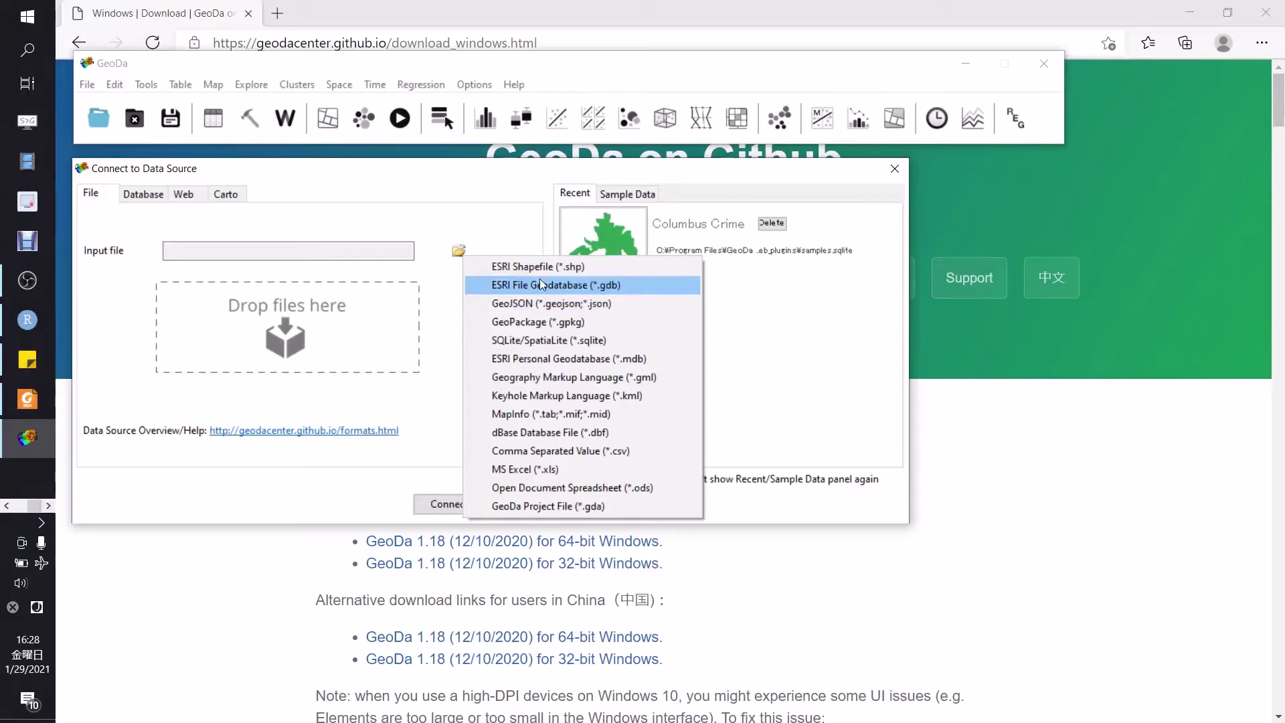
pyautogui.click(500, 220)
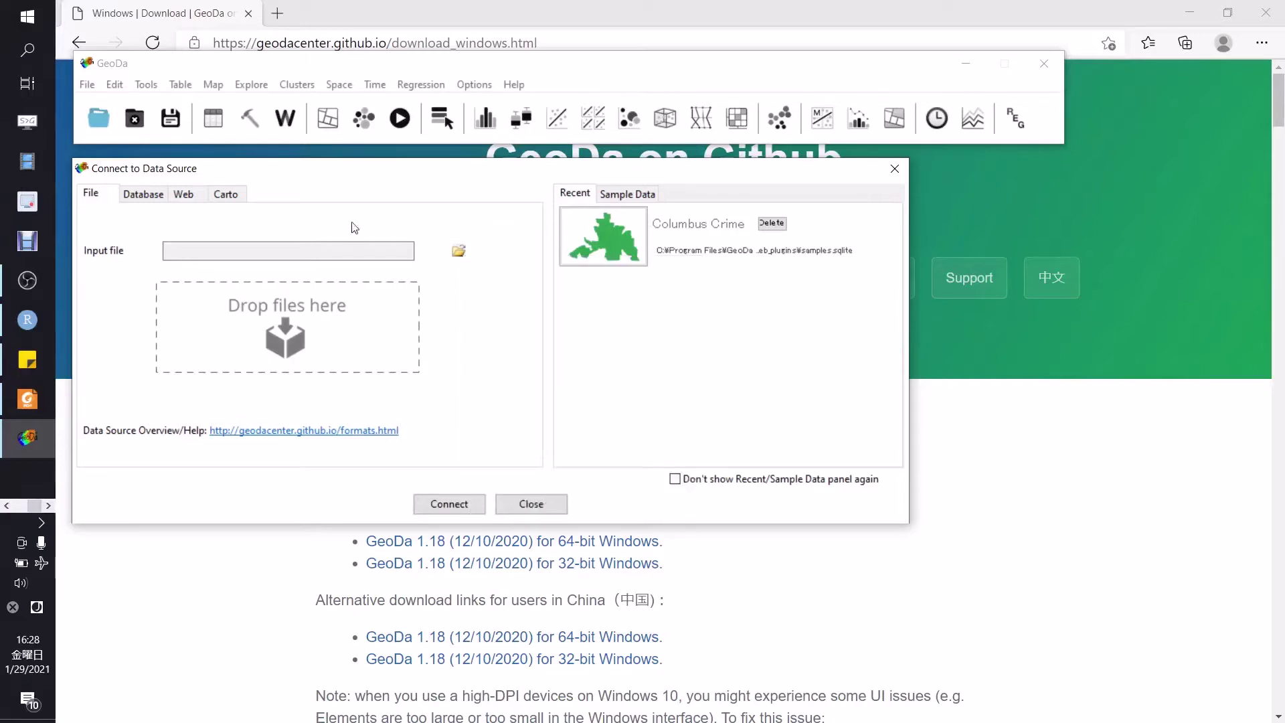
pyautogui.click(160, 199)
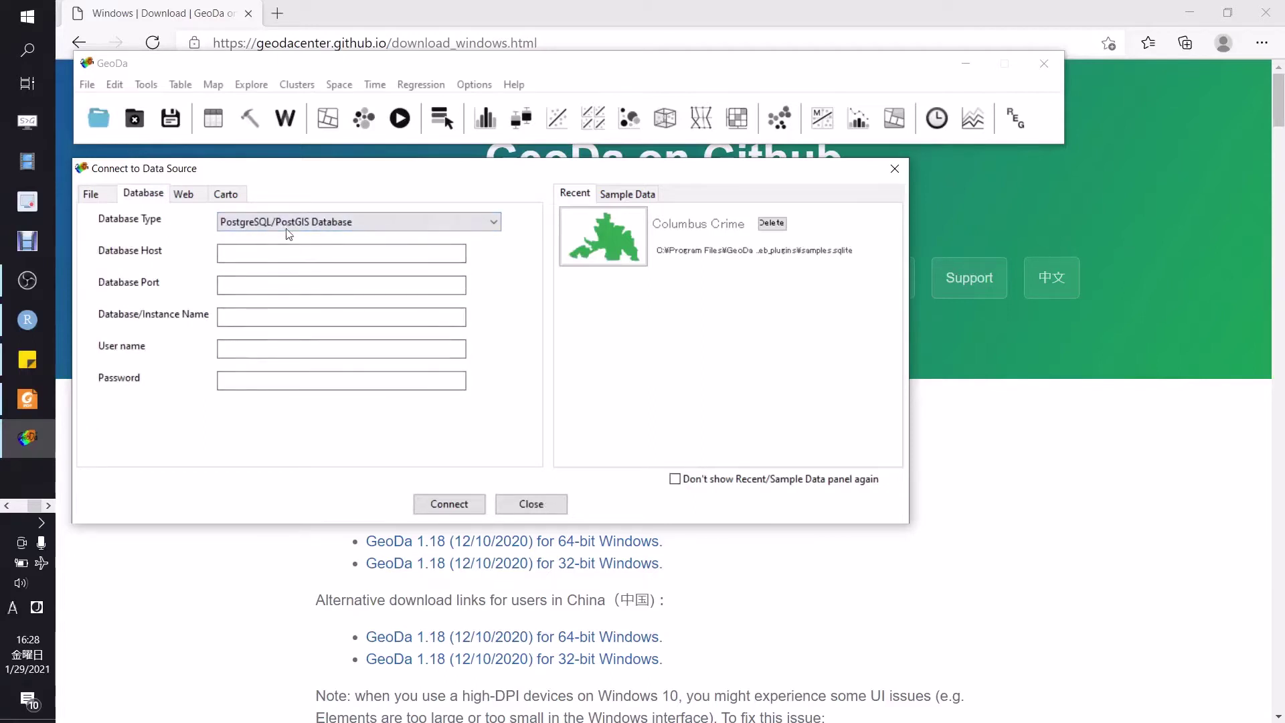
pyautogui.click(185, 196)
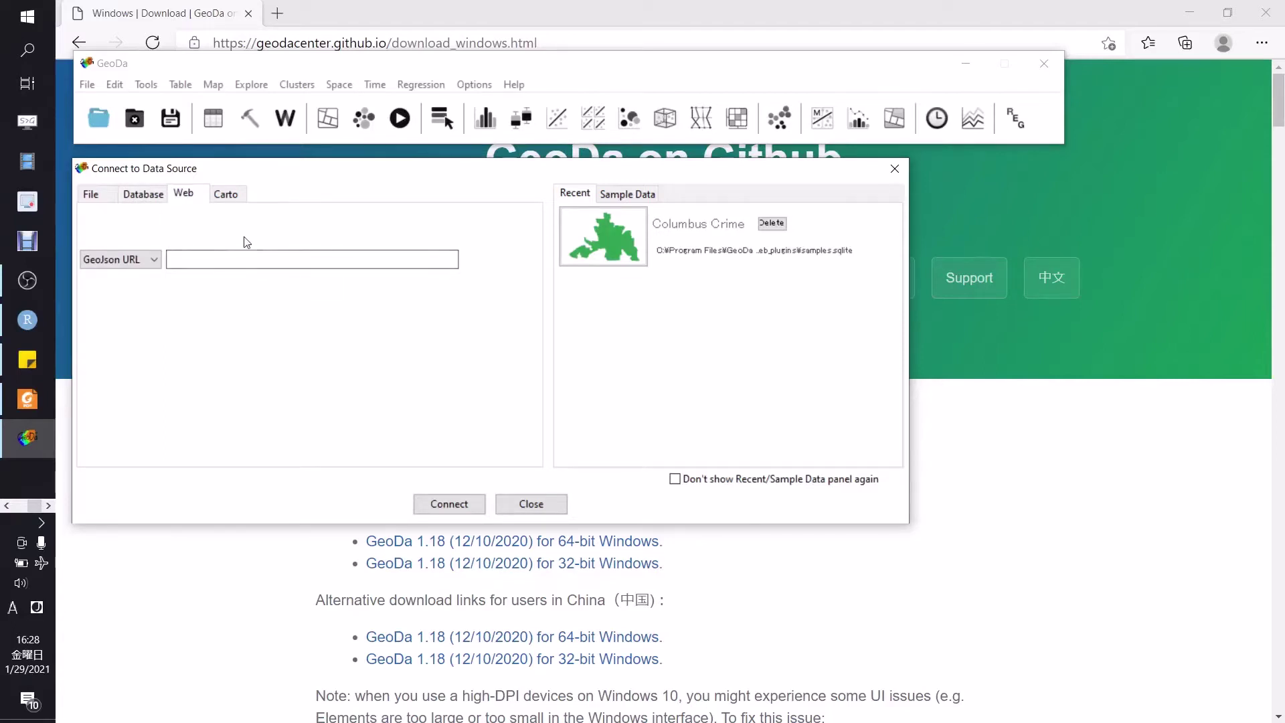
pyautogui.click(234, 198)
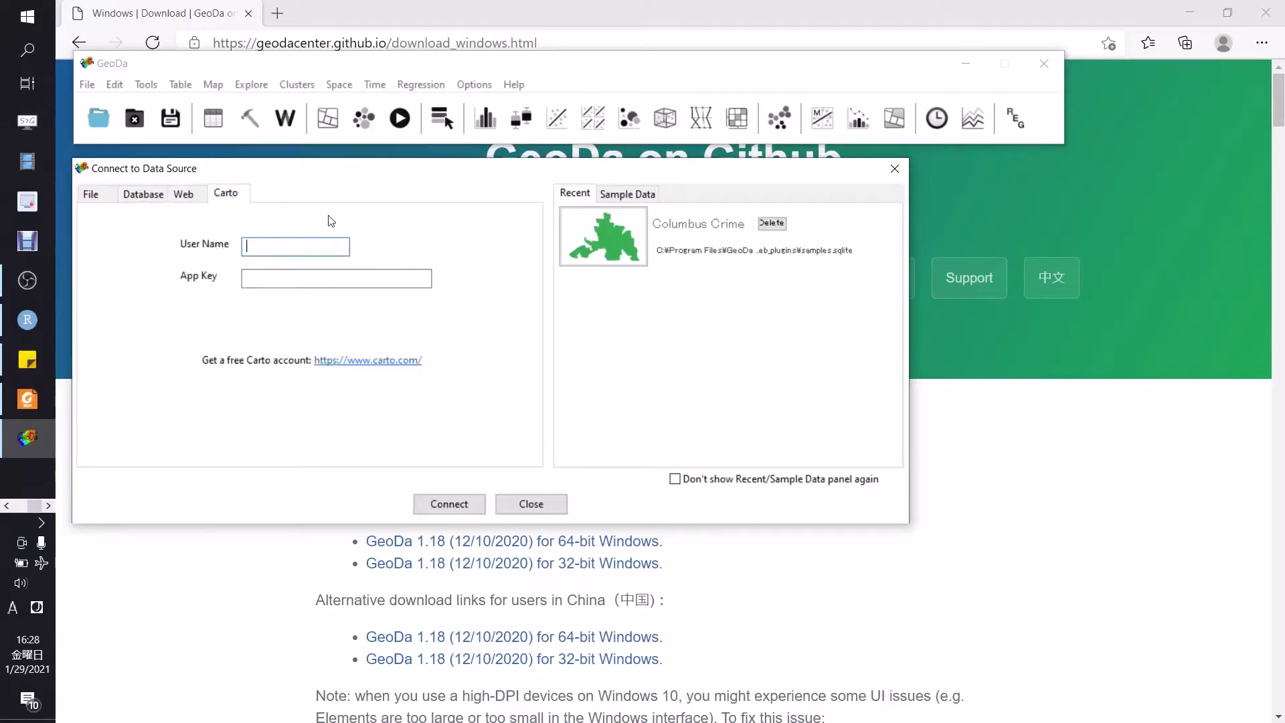
# Show the Sample Data list and scroll it so Columbus Crime is in view
pyautogui.click(109, 199)
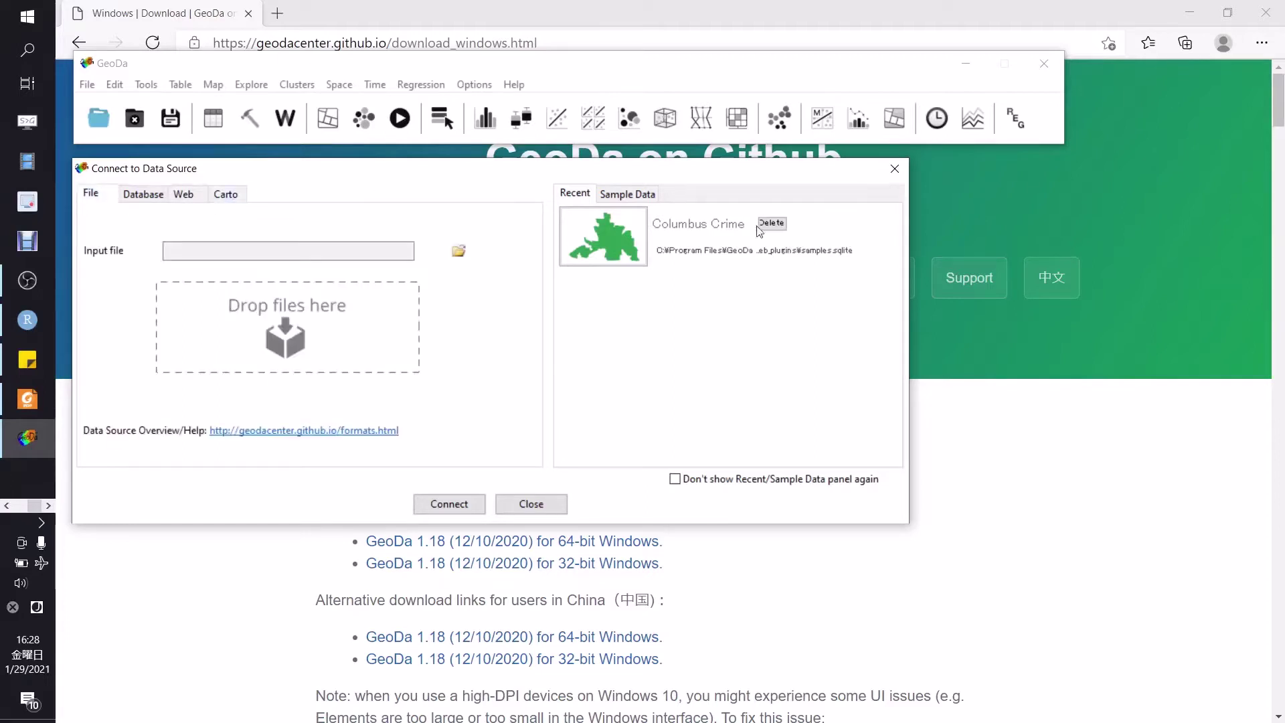
pyautogui.click(625, 195)
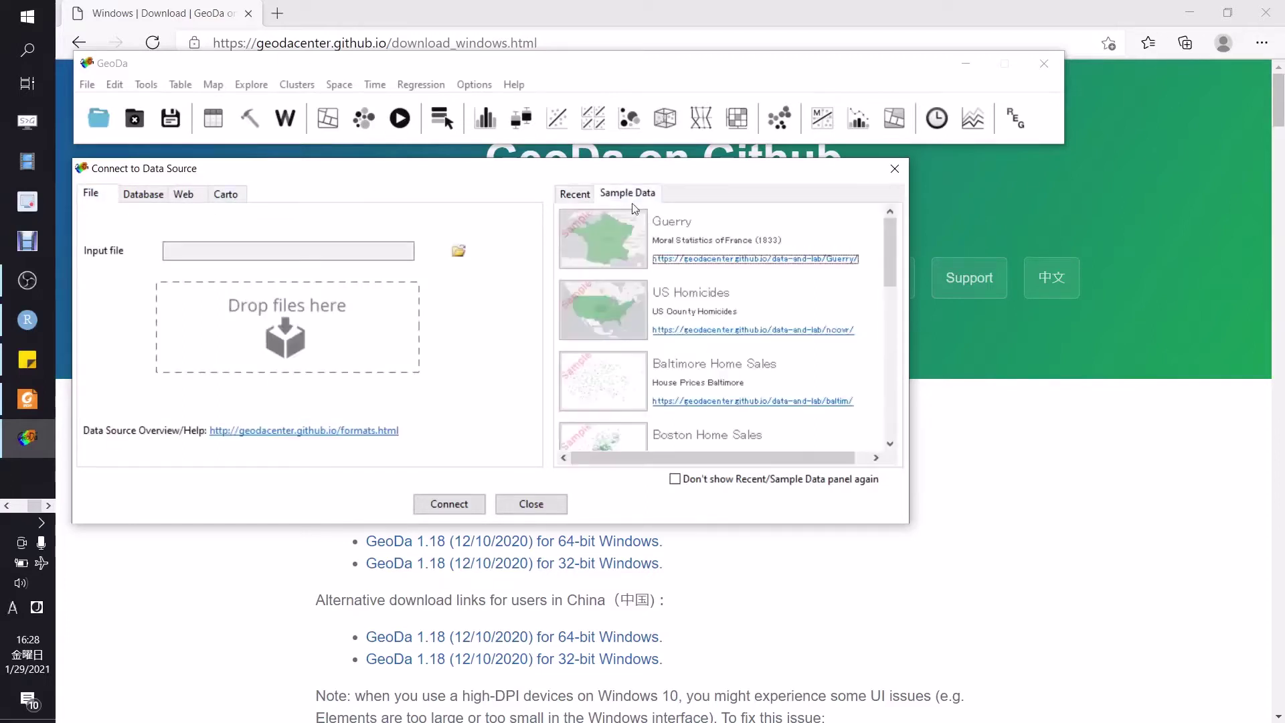
pyautogui.scroll(-5, 776, 326)
pyautogui.scroll(-3, 776, 326)
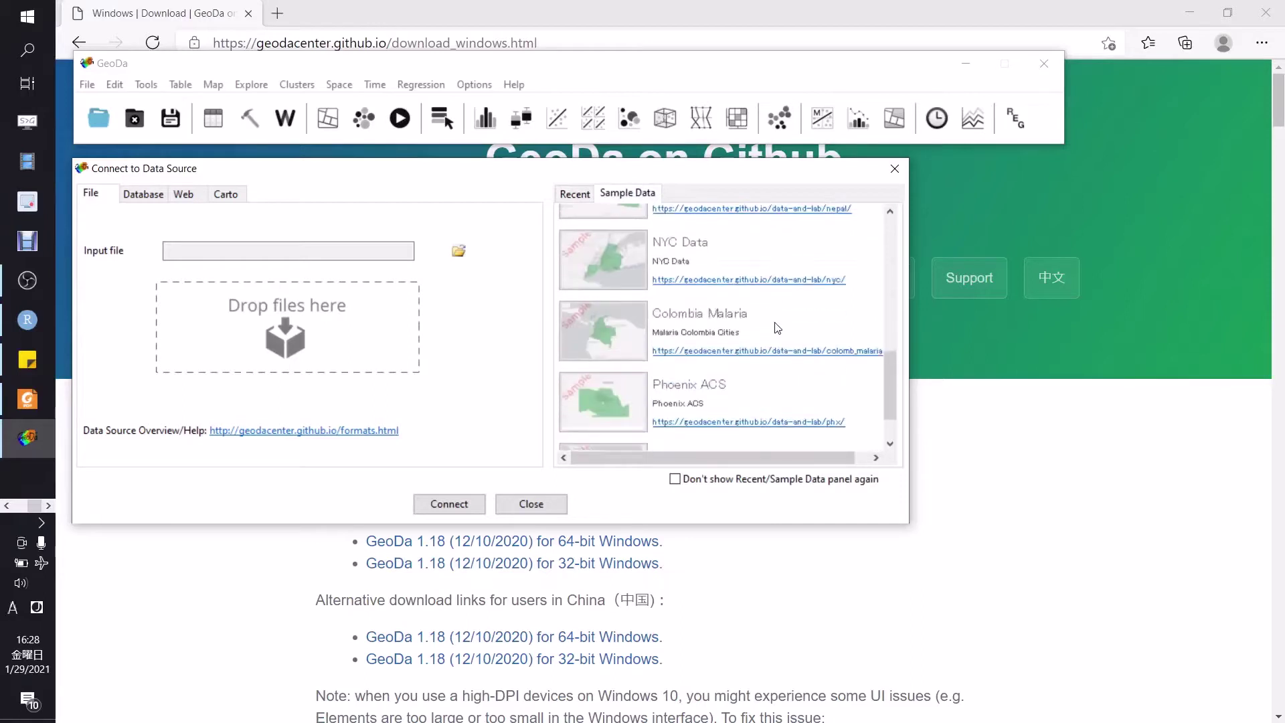
pyautogui.scroll(5, 776, 326)
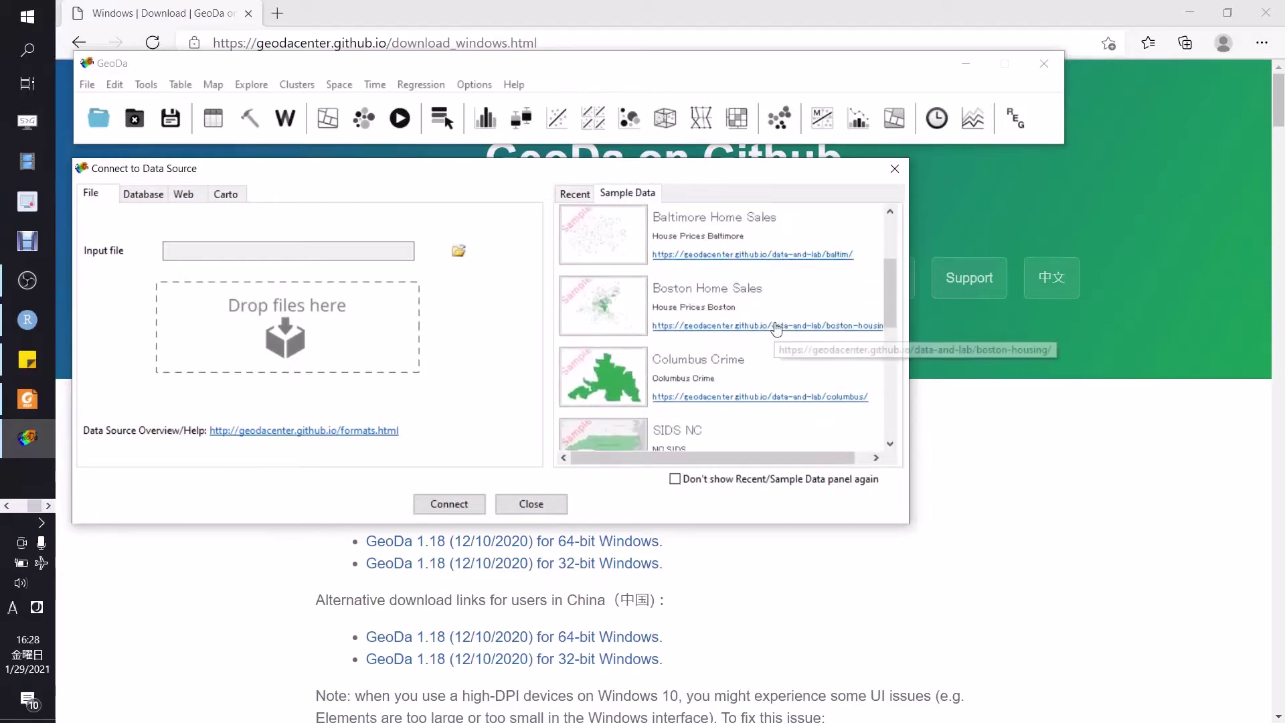
# Load the Columbus Crime sample dataset and shift its map window slightly lower
pyautogui.click(607, 367)
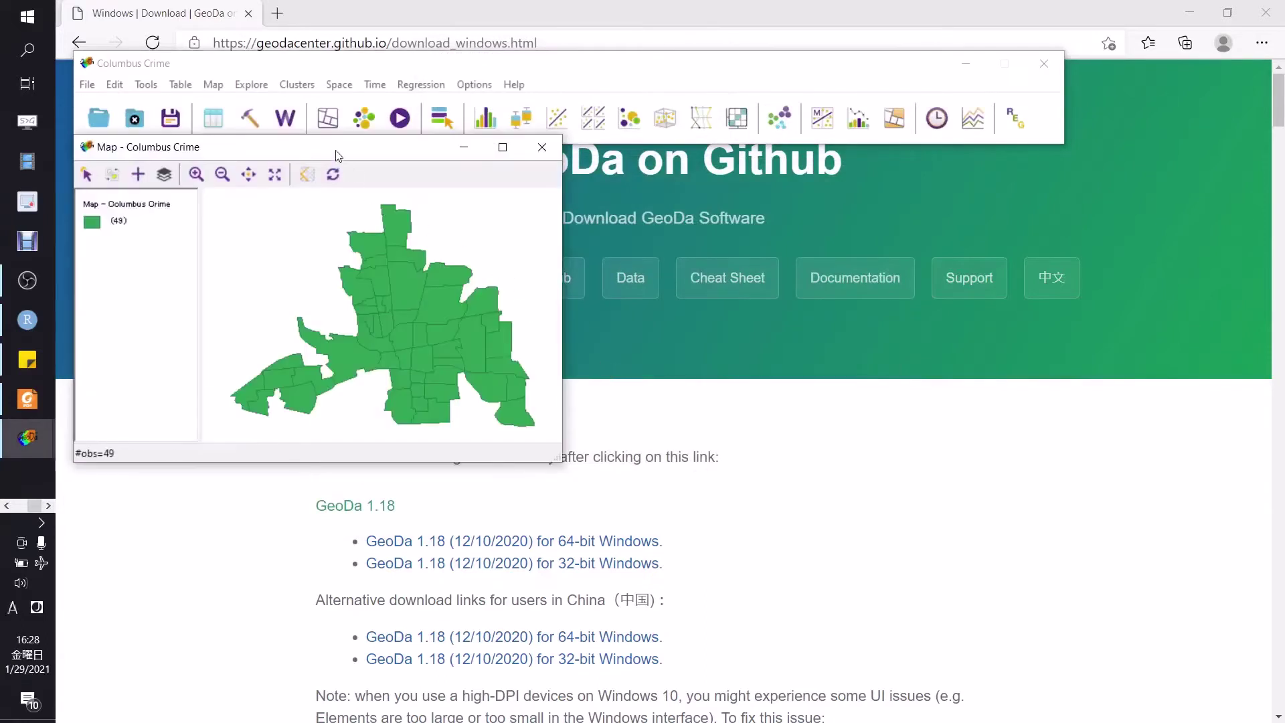
pyautogui.moveTo(338, 155)
pyautogui.mouseDown()
pyautogui.moveTo(342, 222)
pyautogui.moveTo(337, 172)
pyautogui.mouseUp()
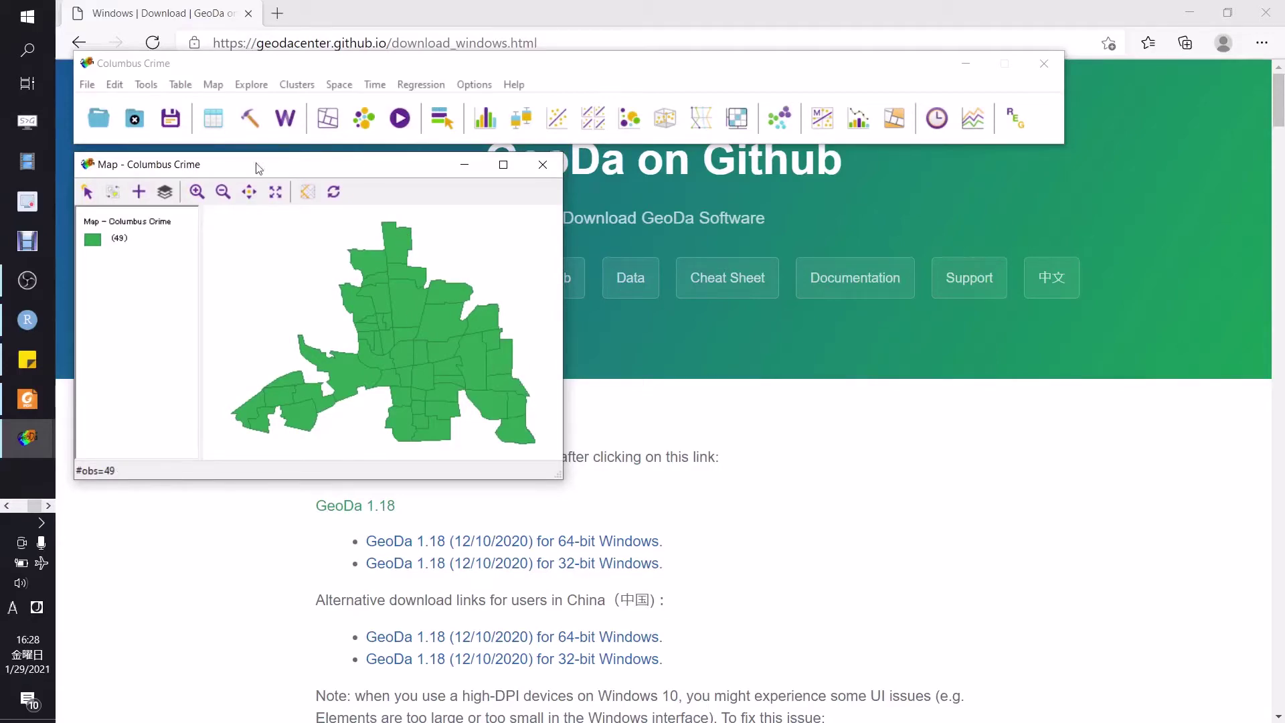
pyautogui.click(213, 119)
pyautogui.moveTo(304, 136); pyautogui.dragTo(677, 172)
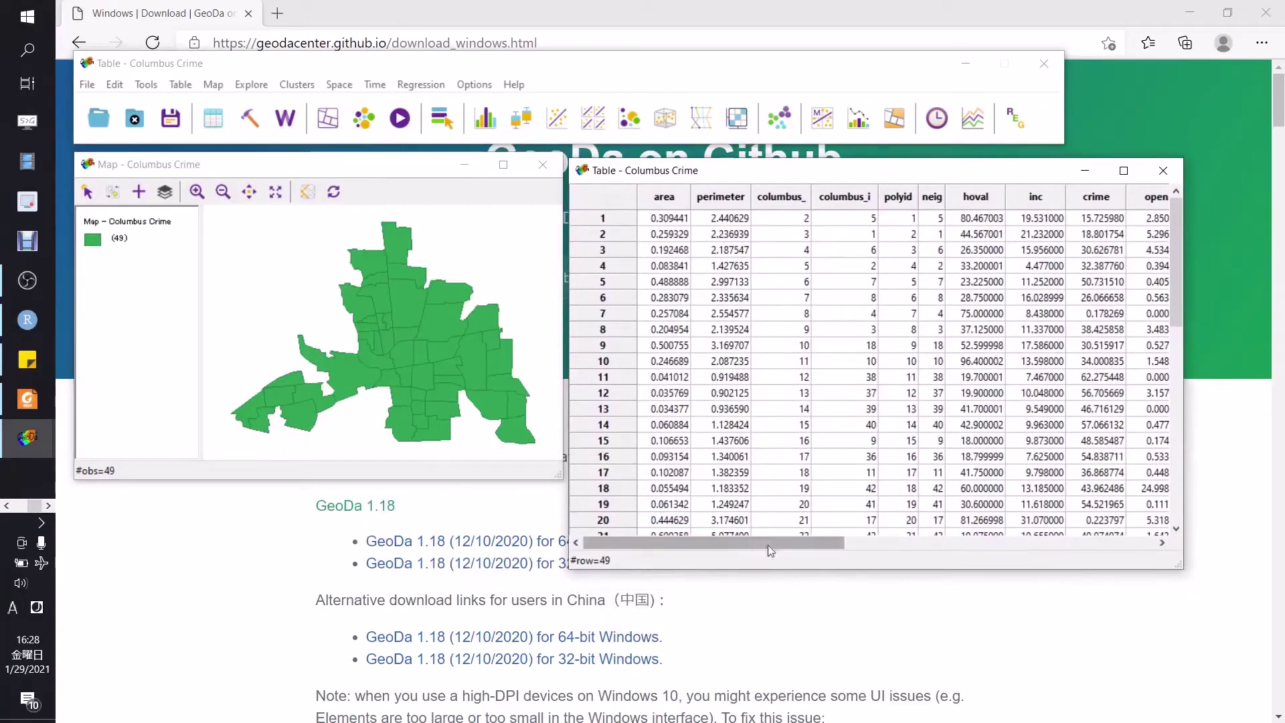
pyautogui.moveTo(768, 542); pyautogui.dragTo(901, 532)
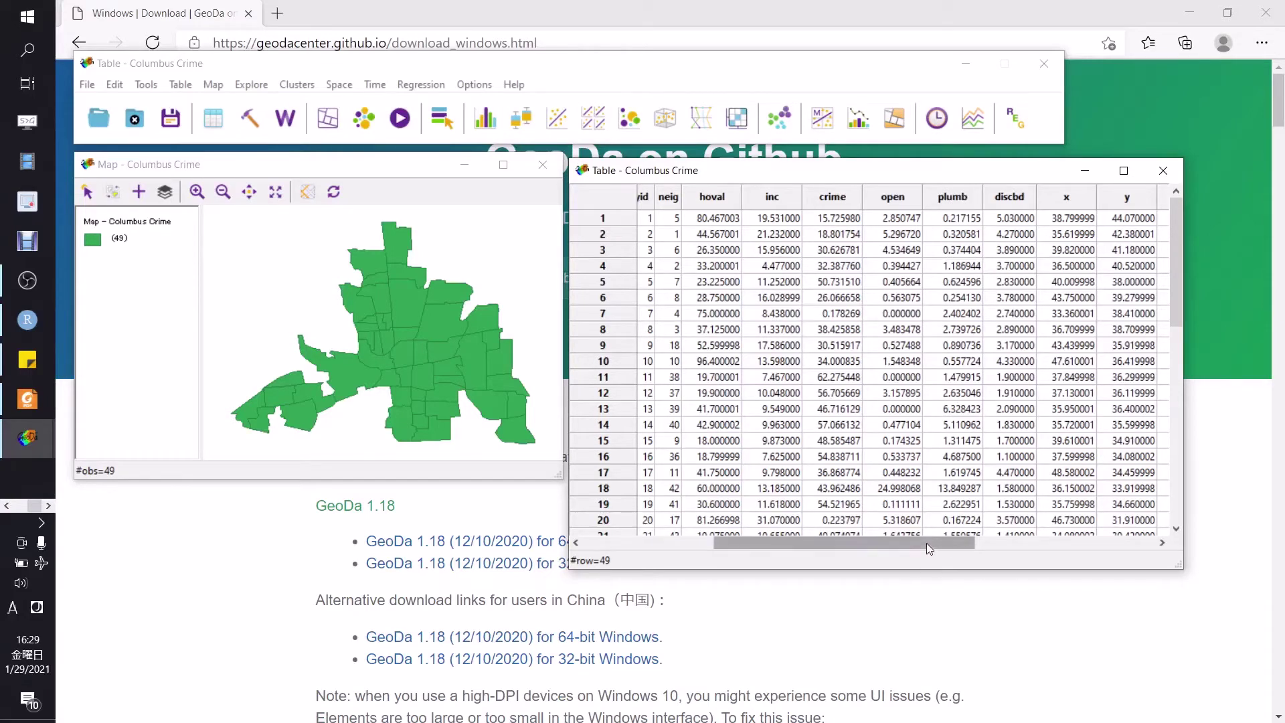
pyautogui.moveTo(970, 543); pyautogui.dragTo(792, 551)
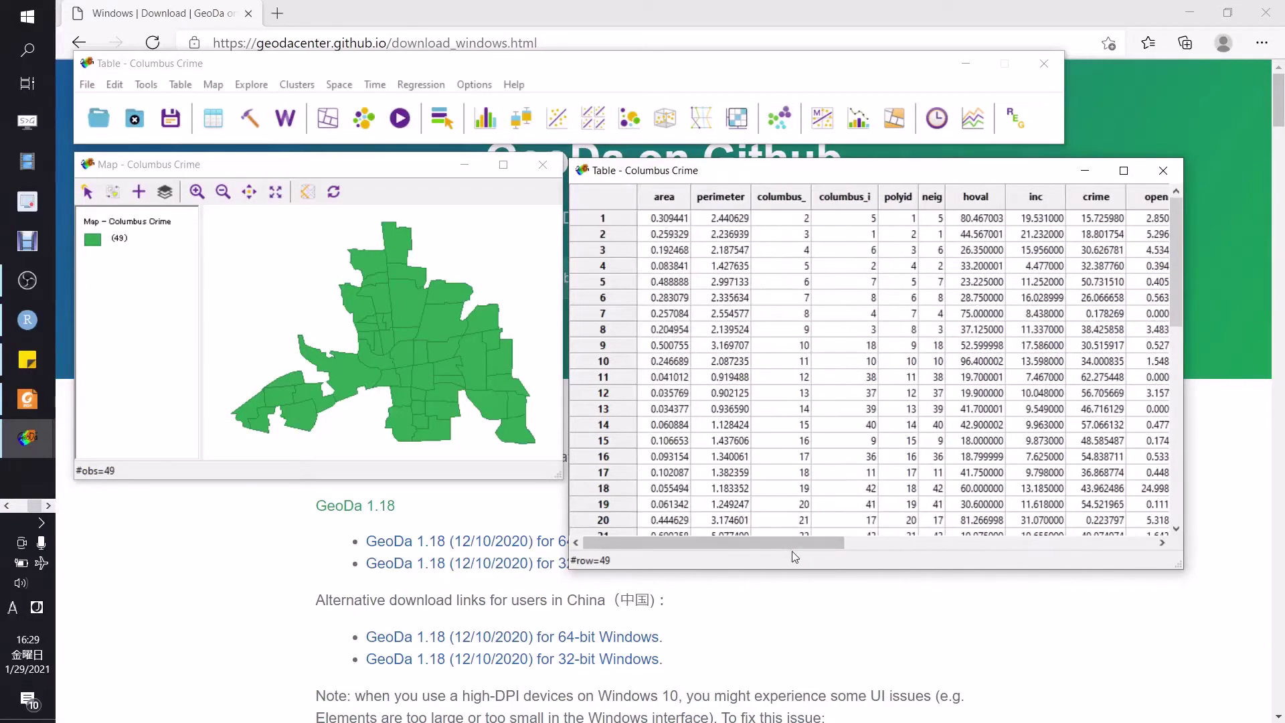
pyautogui.click(1162, 171)
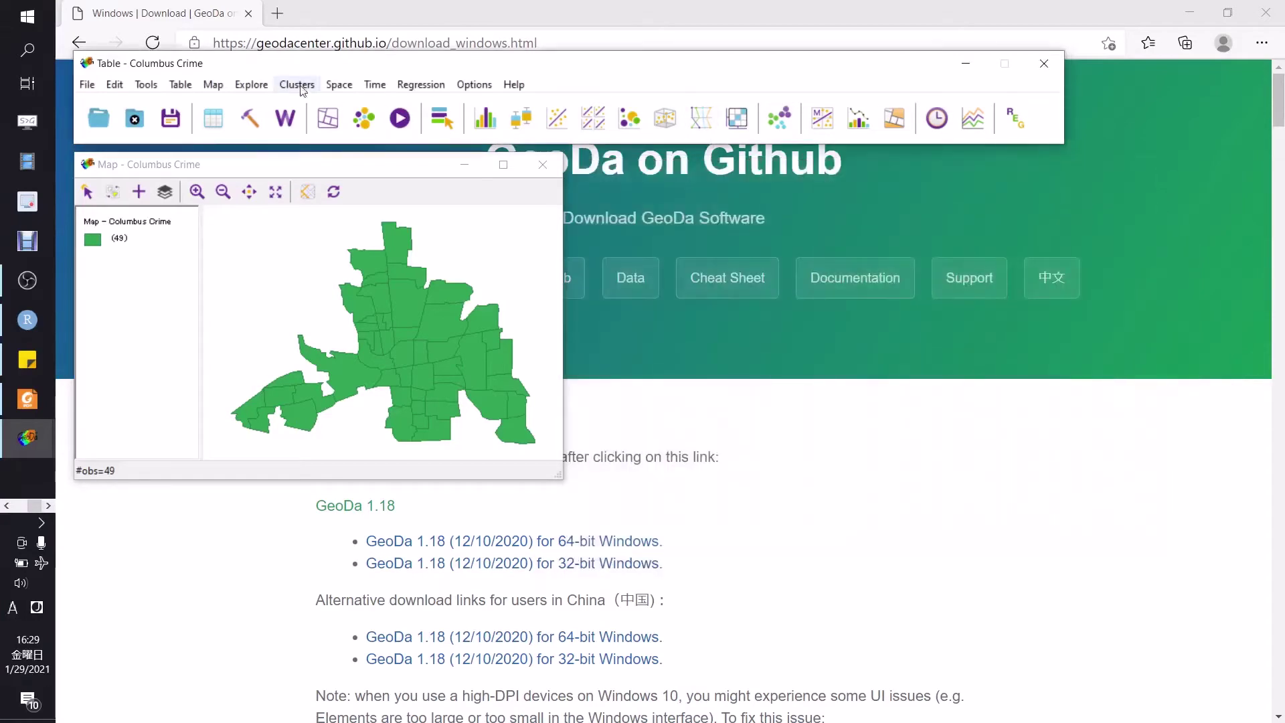
# From the Columbus Crime map, create a 5-class quantile map of the crime variable
pyautogui.click(248, 164)
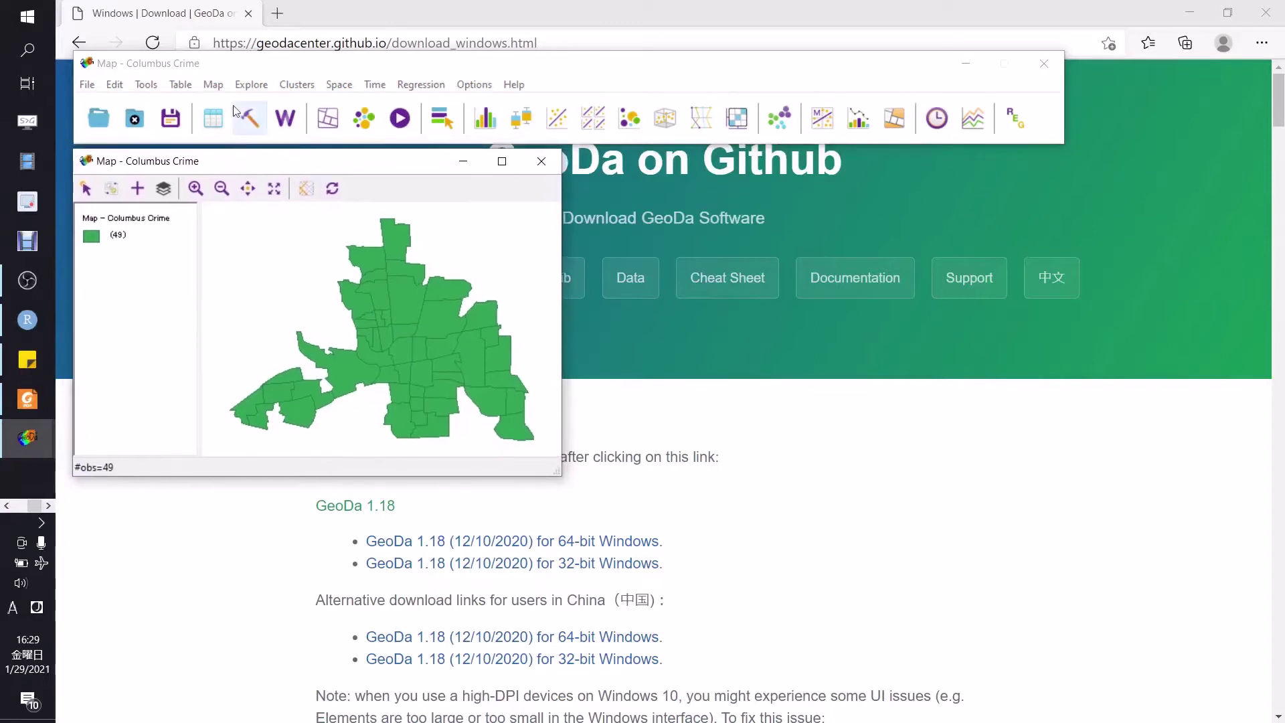
pyautogui.click(214, 84)
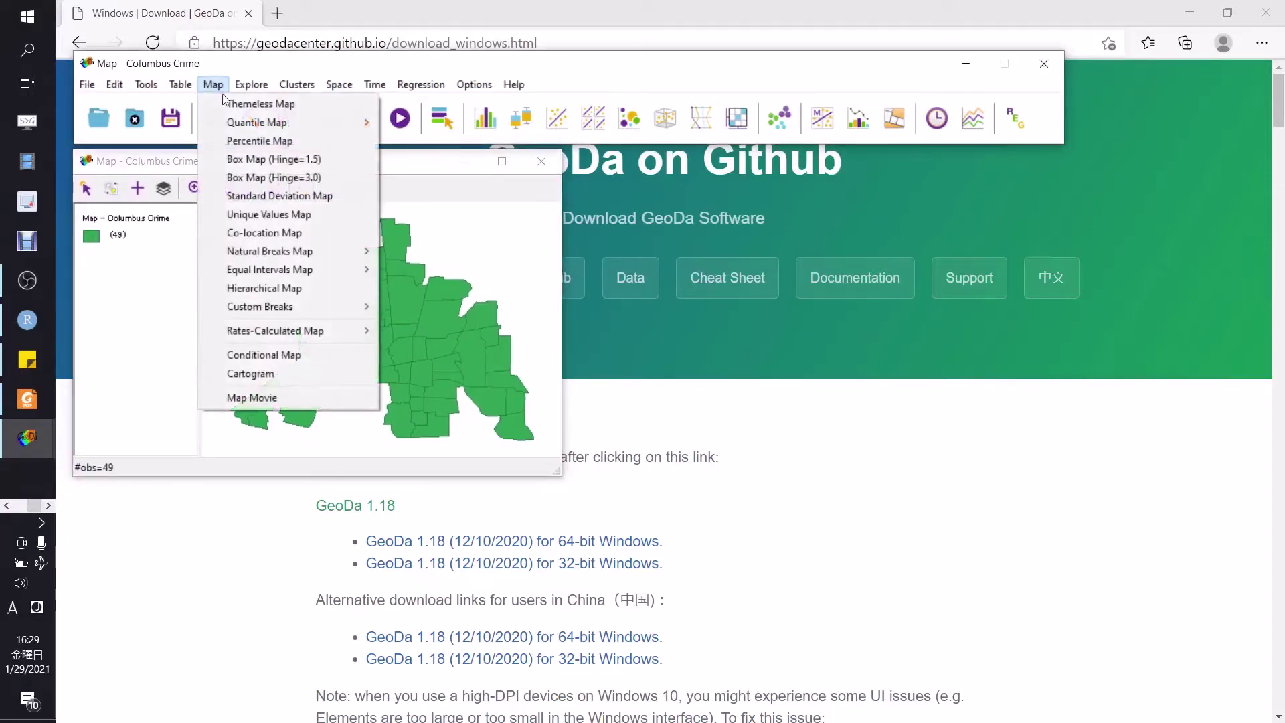
pyautogui.moveTo(235, 122)
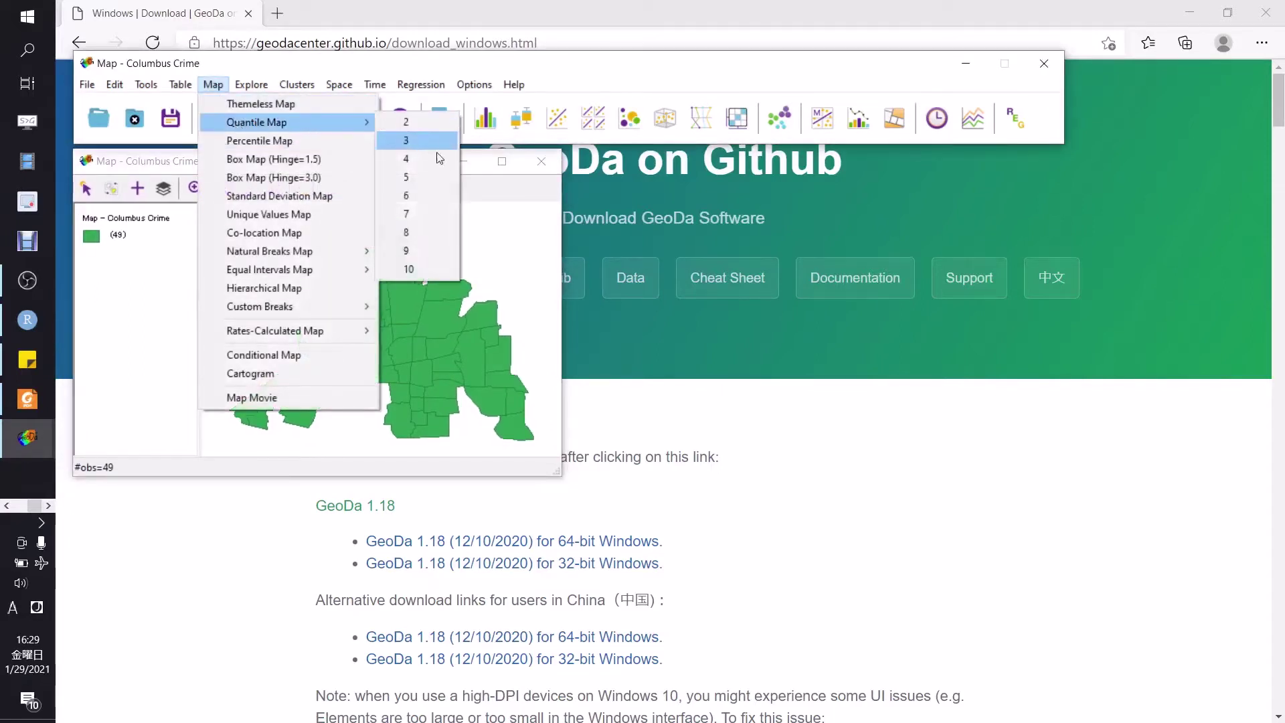
pyautogui.click(443, 177)
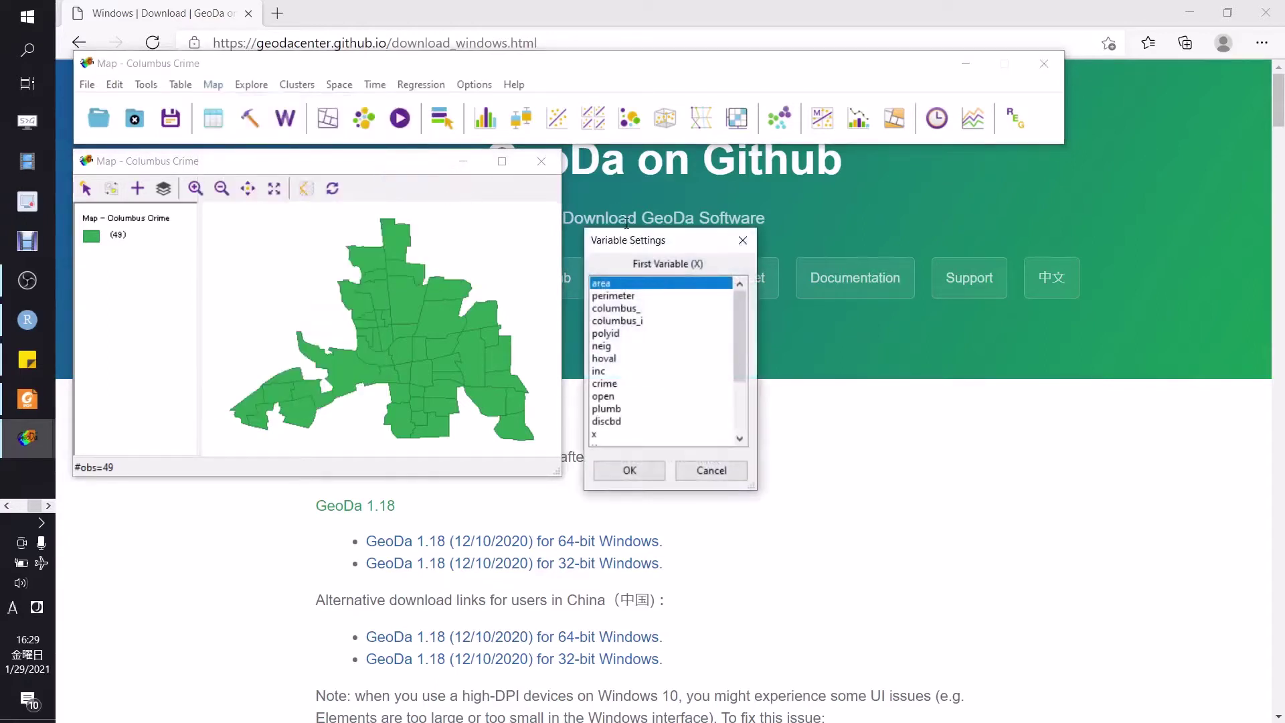
pyautogui.moveTo(636, 243); pyautogui.dragTo(626, 173)
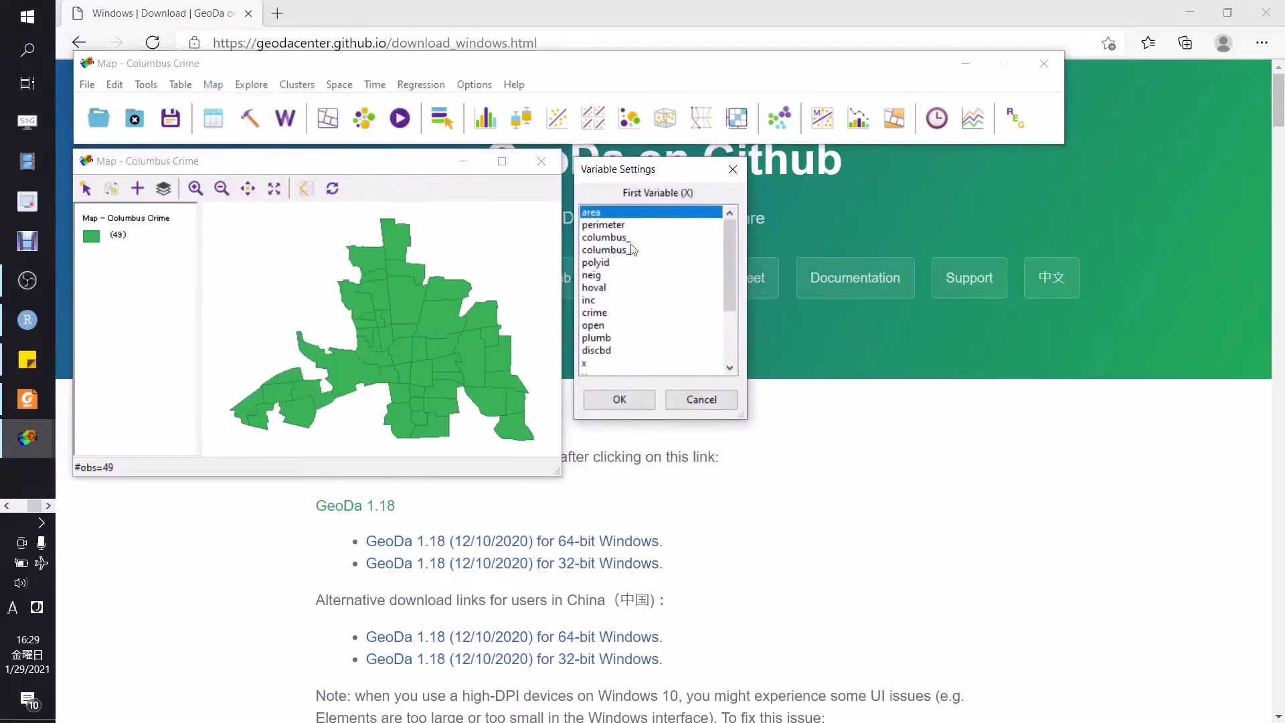
pyautogui.click(602, 312)
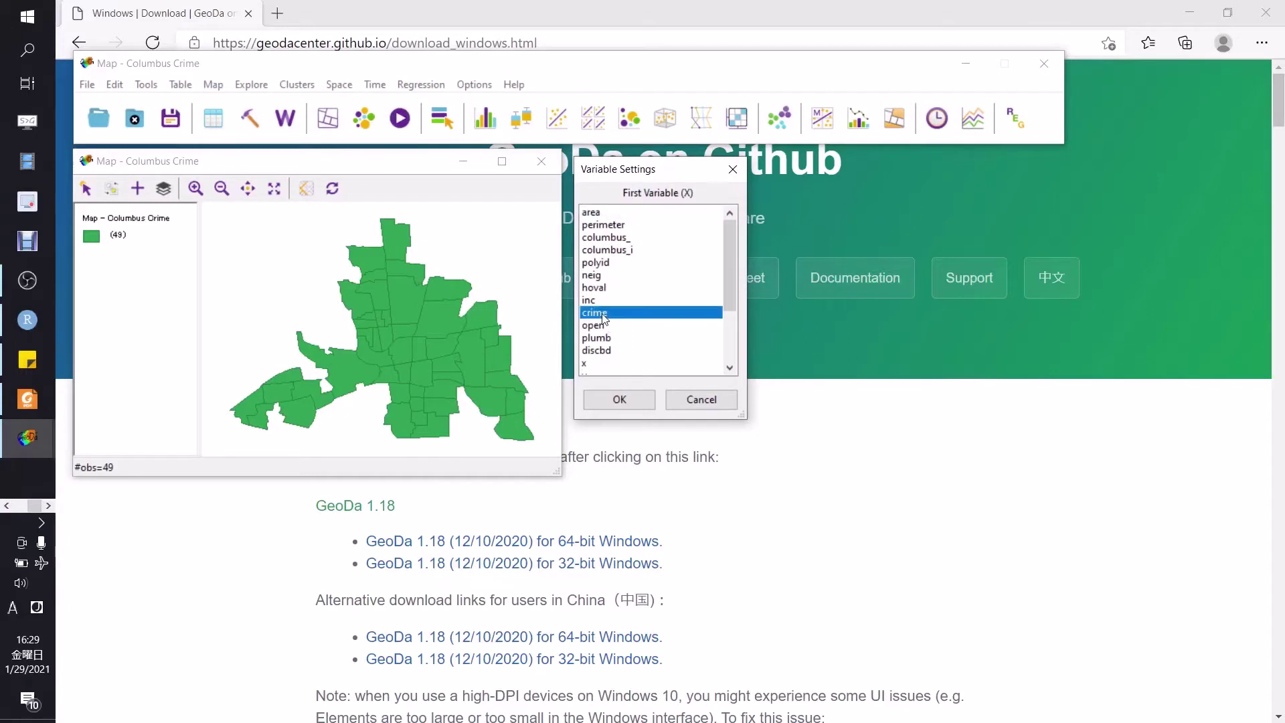
pyautogui.click(648, 400)
# Place the quantile map beside the crime map and select central and northern tracts to see linked highlighting
pyautogui.moveTo(404, 166); pyautogui.dragTo(763, 176)
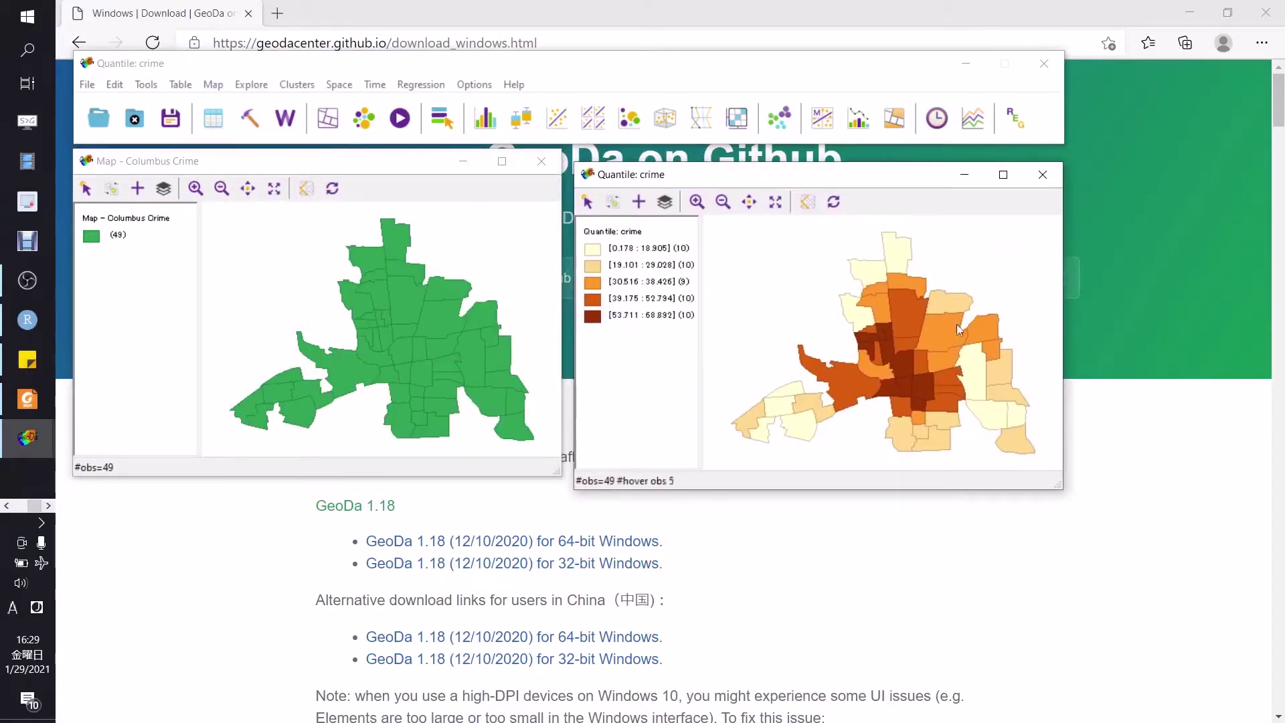
pyautogui.click(905, 359)
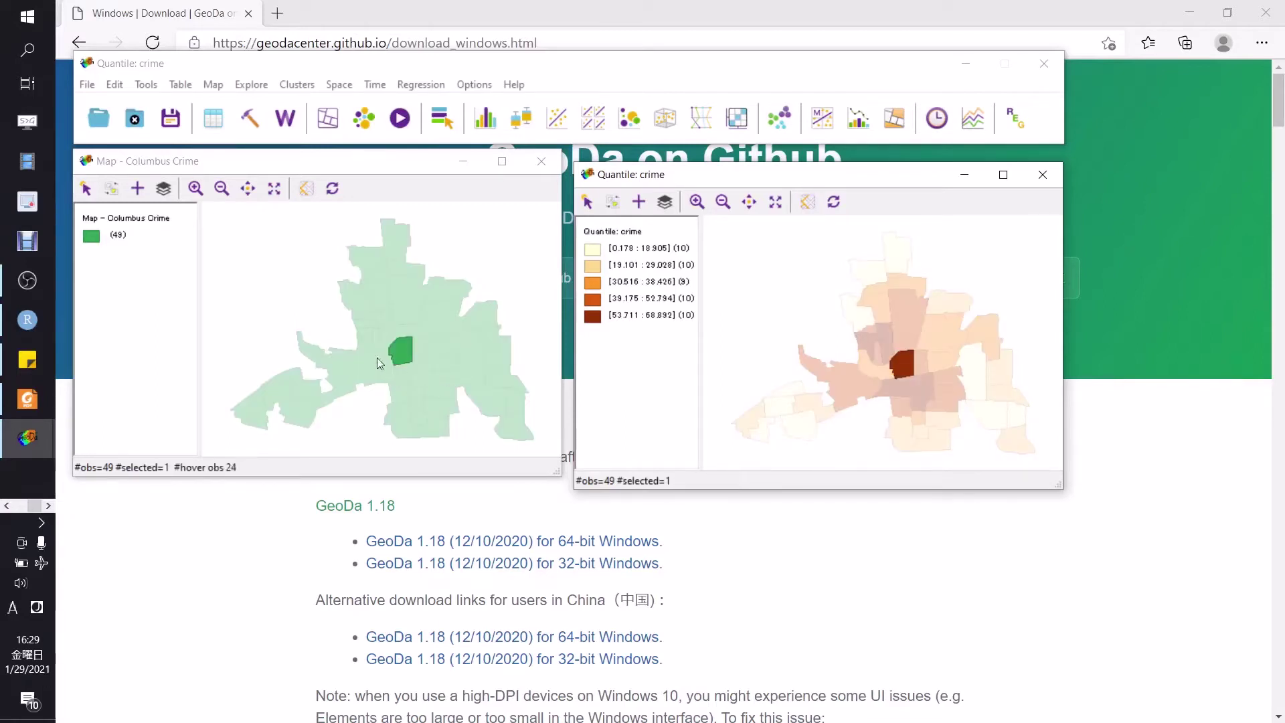
pyautogui.click(897, 313)
pyautogui.click(899, 255)
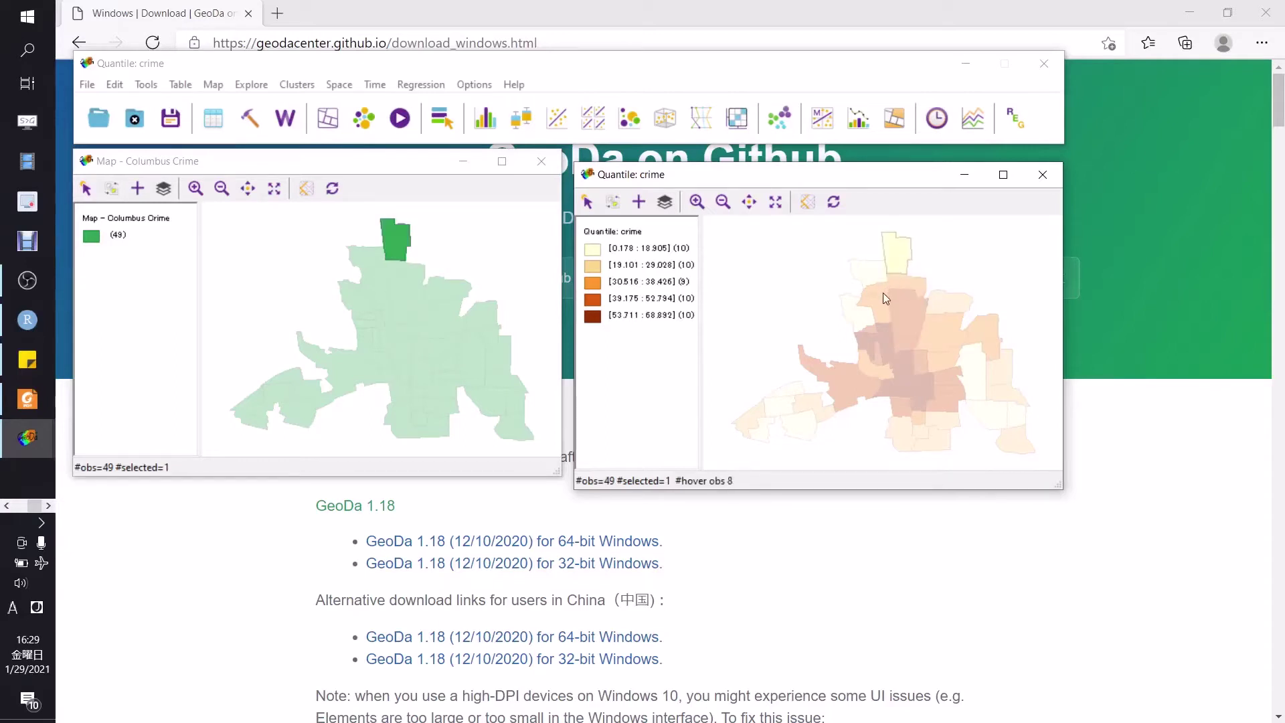
# Select dark high-crime central and southern tracts, then close the quantile map and open the Explore menu
pyautogui.click(881, 309)
pyautogui.click(879, 340)
pyautogui.click(896, 360)
pyautogui.click(917, 387)
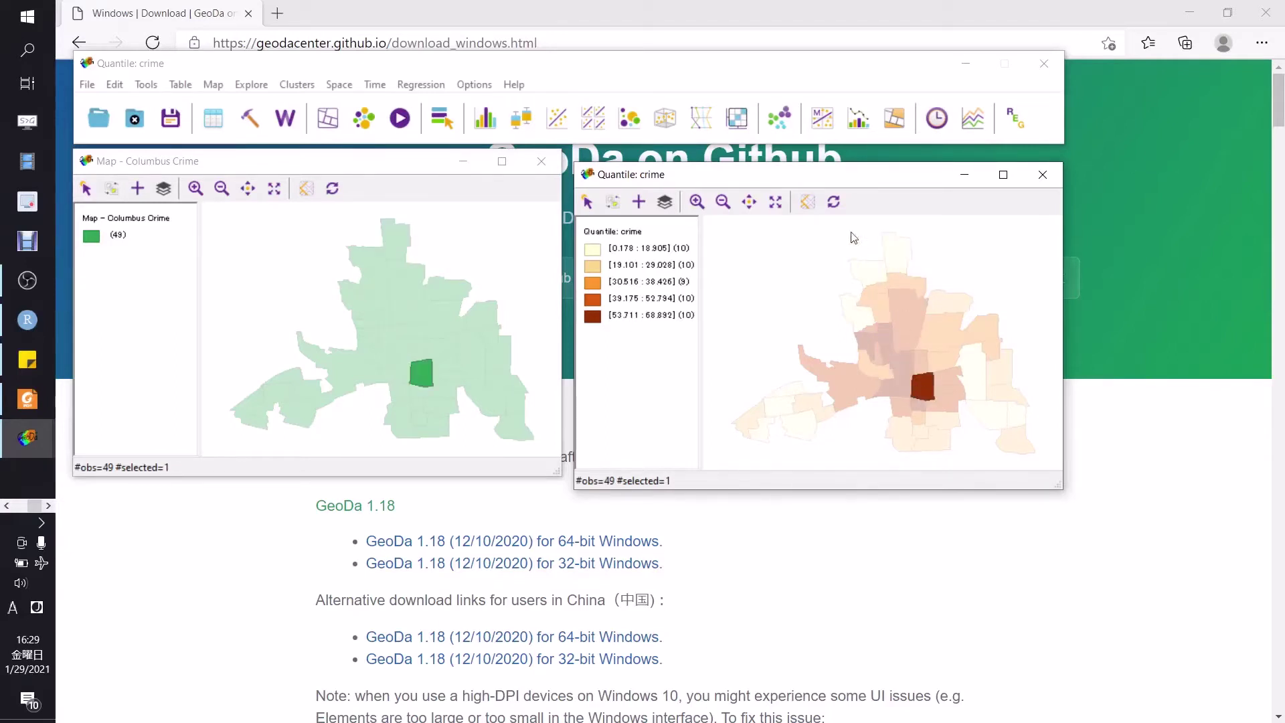
pyautogui.click(1041, 174)
pyautogui.click(246, 86)
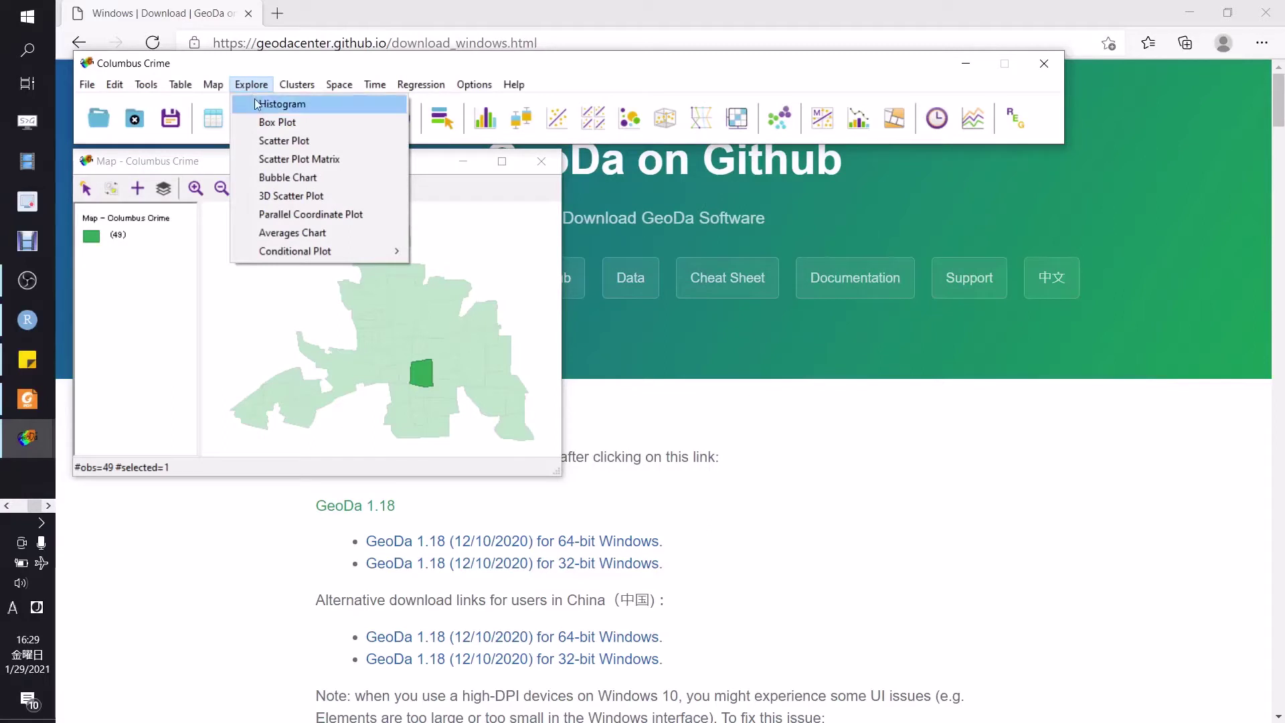
# Create a histogram of inc and place it beside the map
pyautogui.click(298, 105)
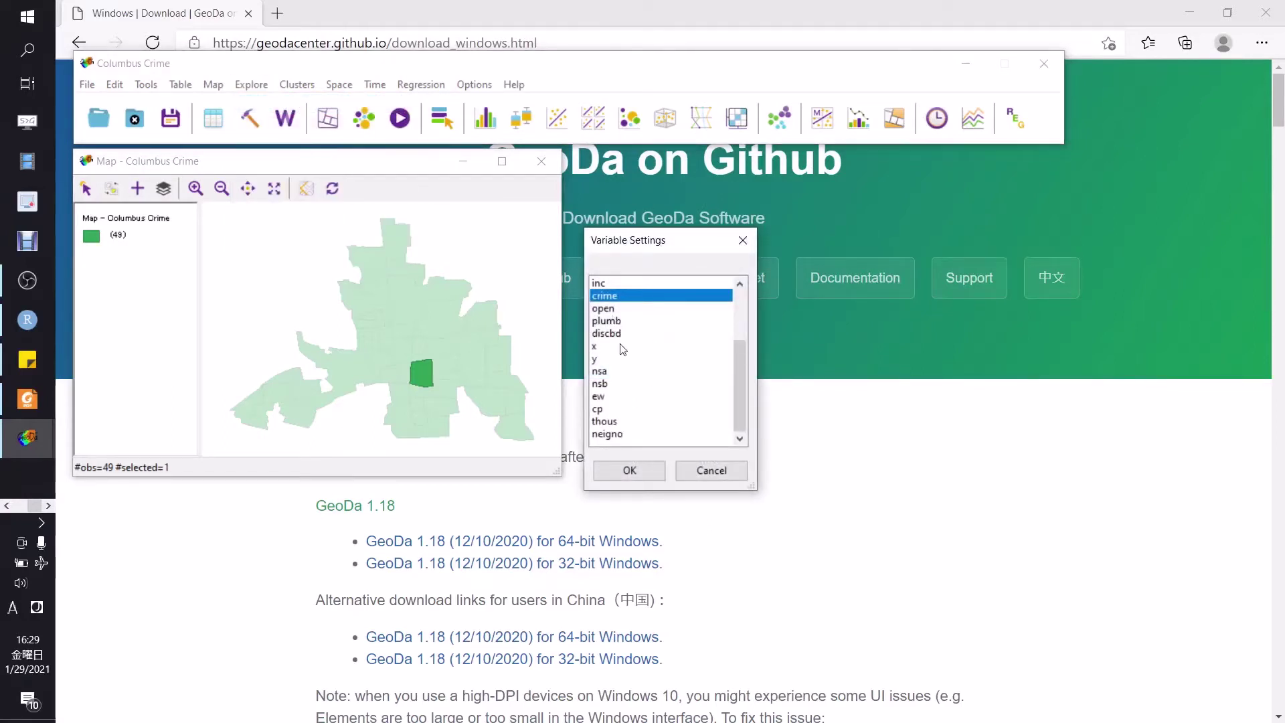
pyautogui.scroll(2, 636, 404)
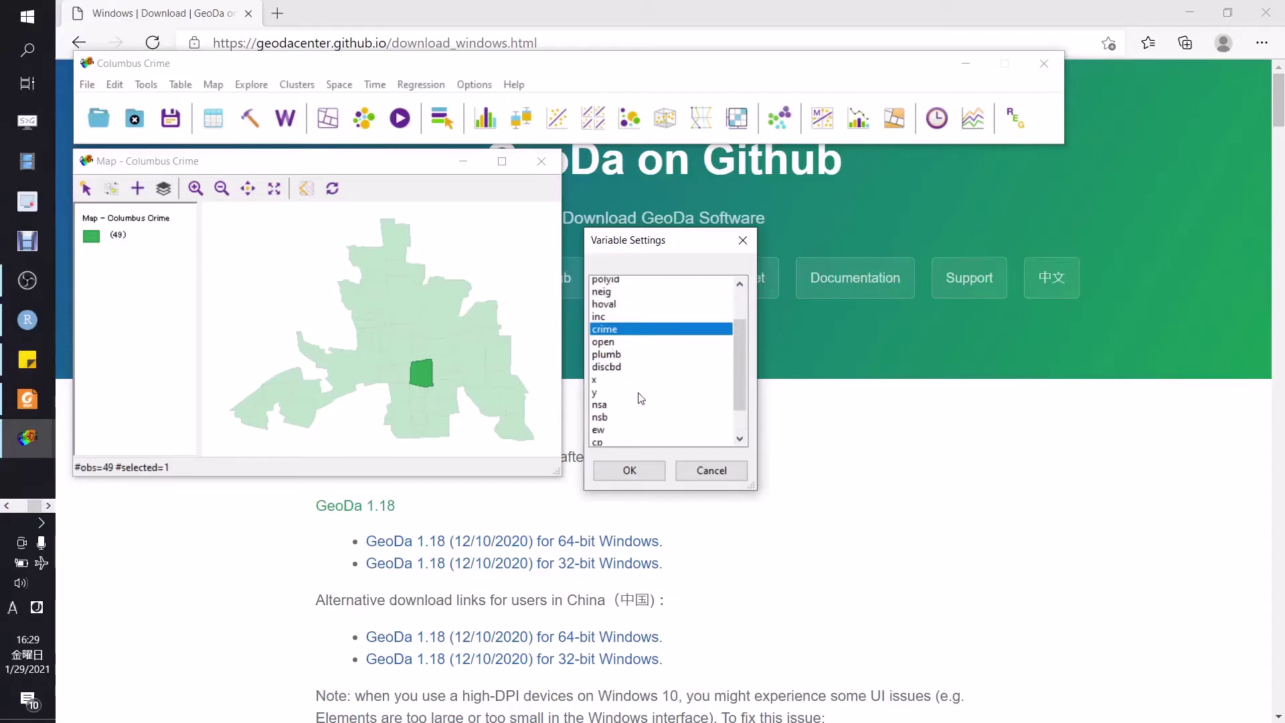
pyautogui.click(616, 360)
pyautogui.click(629, 470)
pyautogui.moveTo(295, 52); pyautogui.dragTo(794, 196)
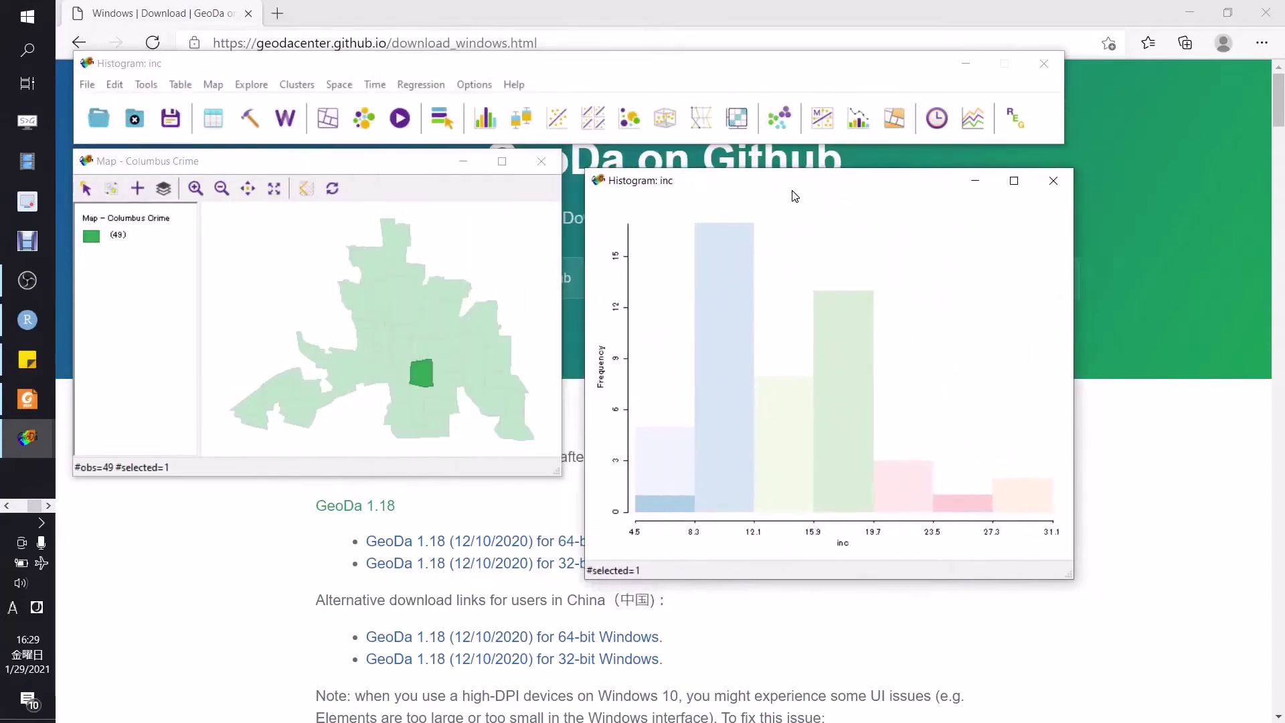
# Highlight each income bin from 8.3–12.1 up to 23.5–27.3 on the map, then close the histogram
pyautogui.click(740, 291)
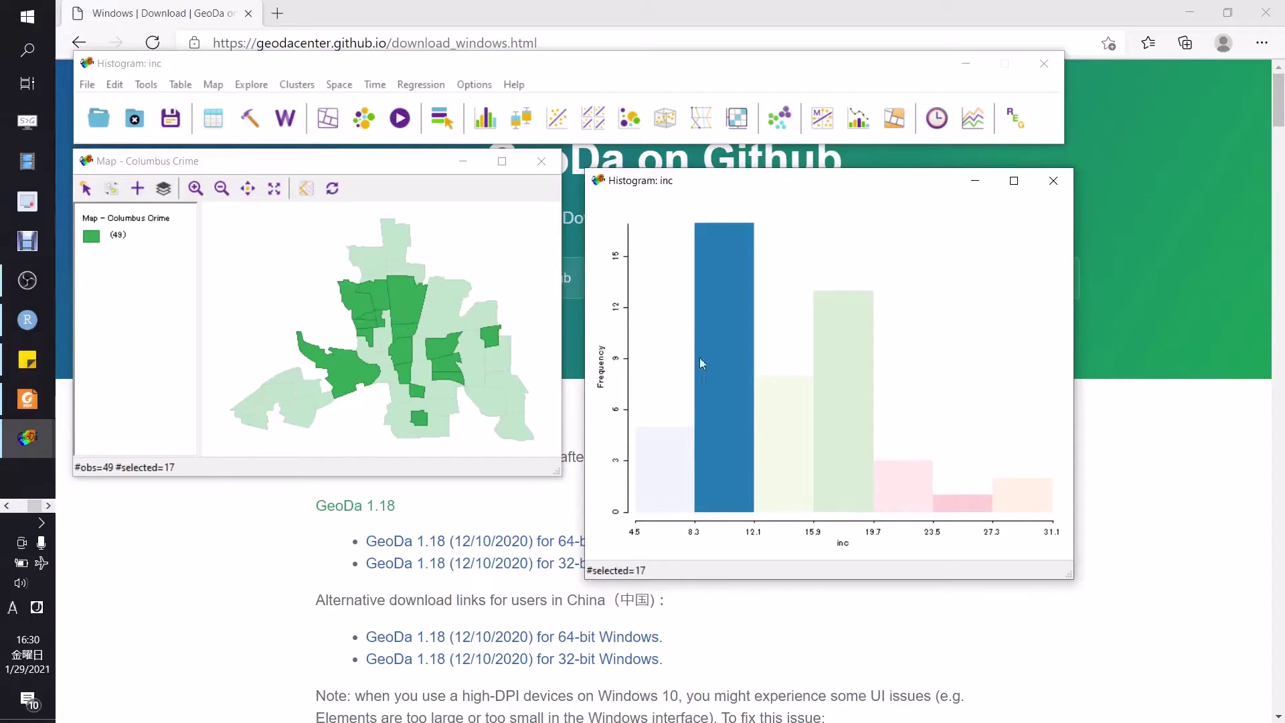
pyautogui.click(786, 400)
pyautogui.click(843, 392)
pyautogui.click(729, 384)
pyautogui.click(790, 415)
pyautogui.click(843, 435)
pyautogui.click(903, 482)
pyautogui.click(961, 507)
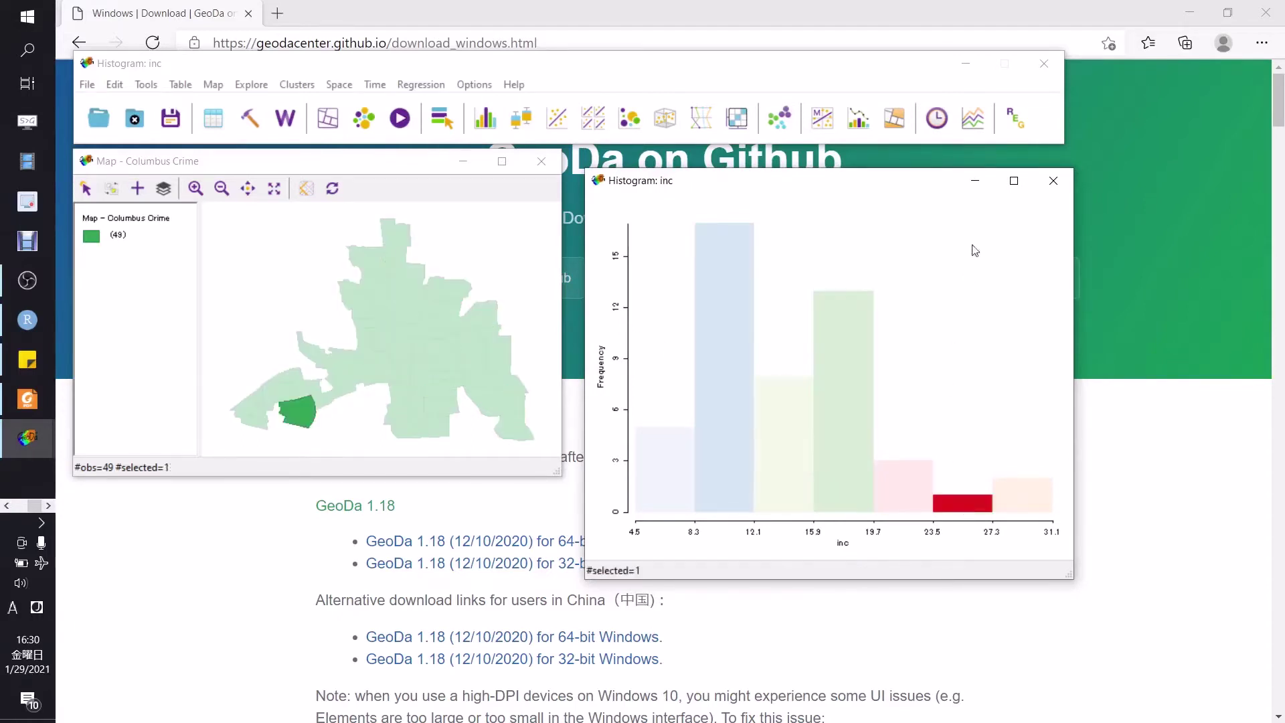
pyautogui.click(1053, 180)
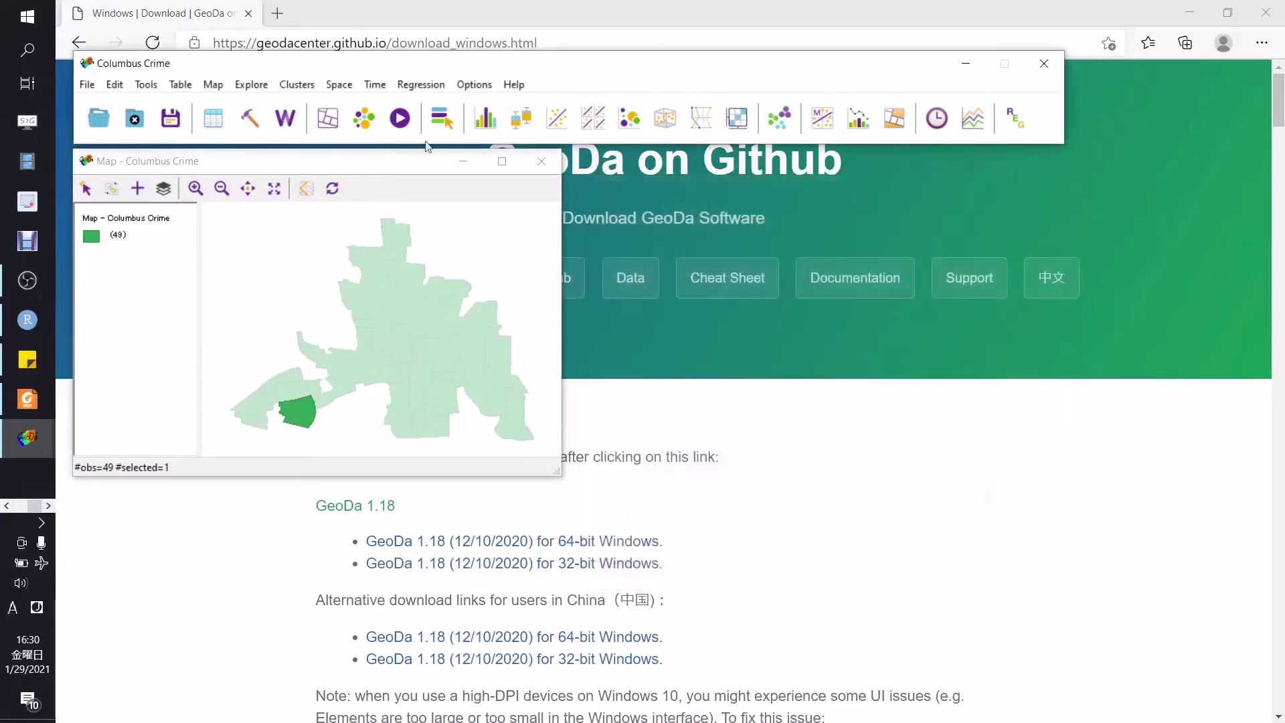
# Make a scatter plot of crime (x) versus inc (y), slope −0.237 and R² 0.484, then close it
pyautogui.click(249, 85)
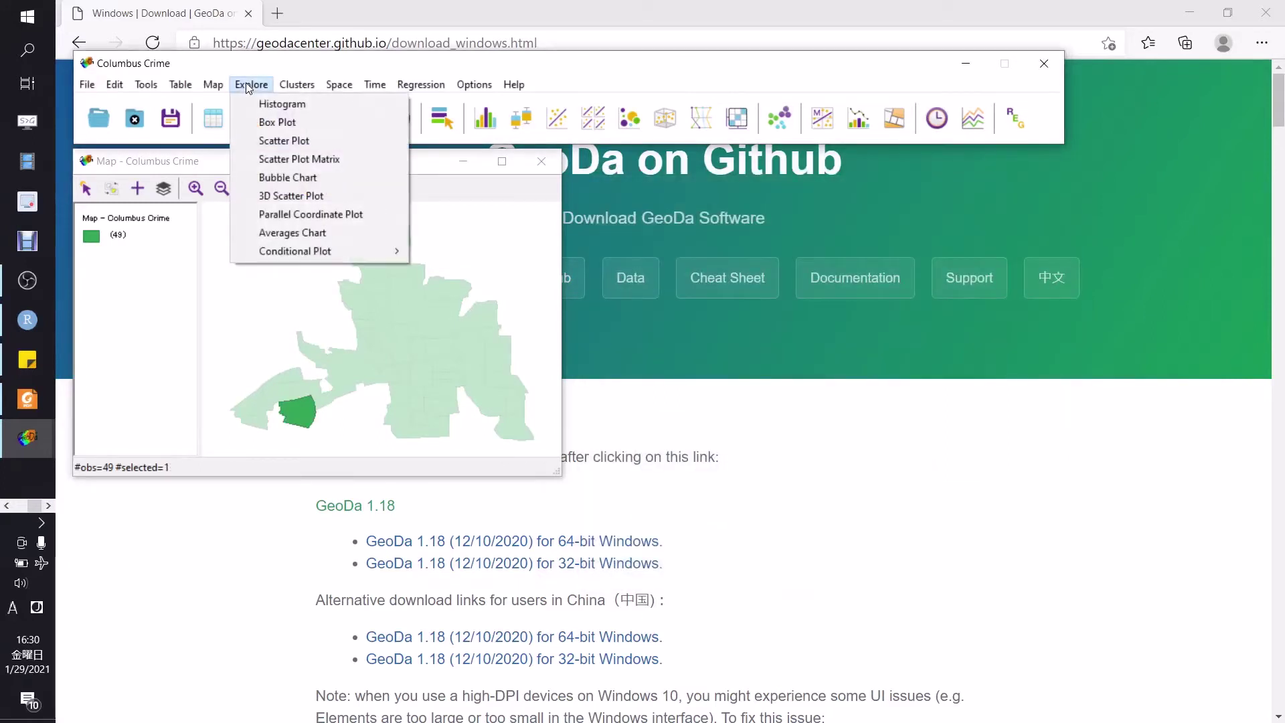
pyautogui.click(332, 135)
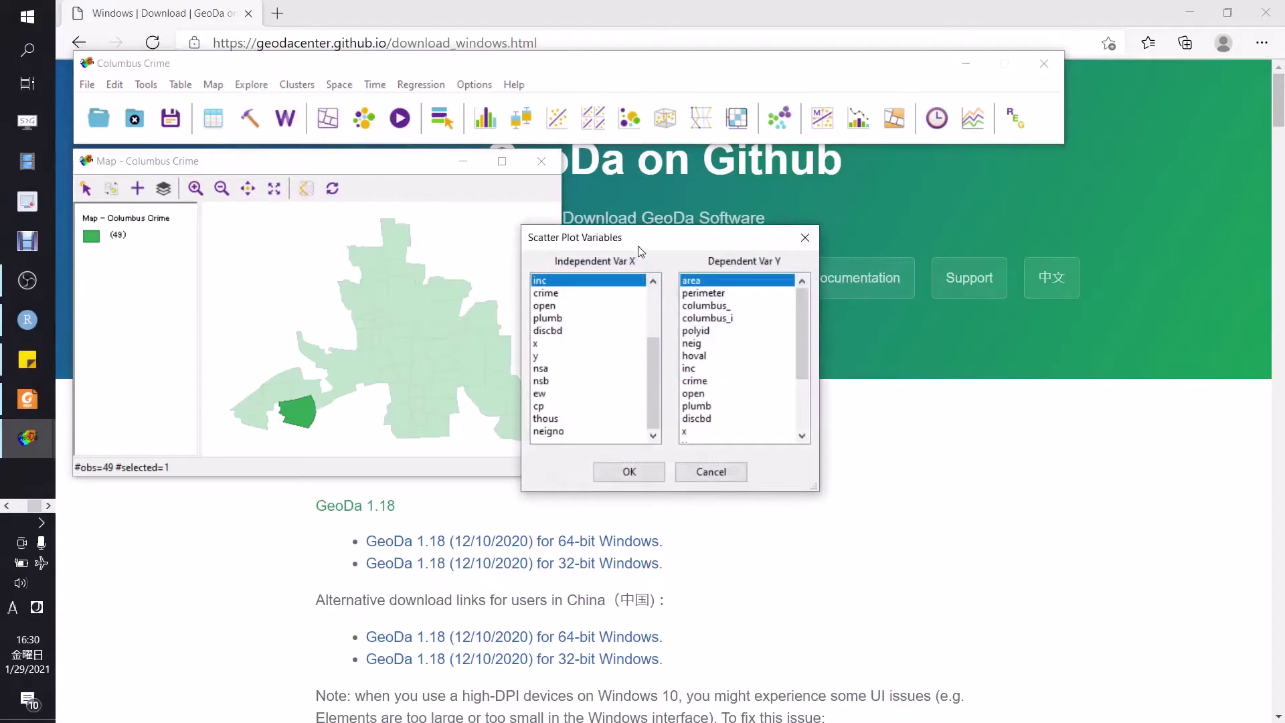
pyautogui.moveTo(639, 250); pyautogui.dragTo(710, 216)
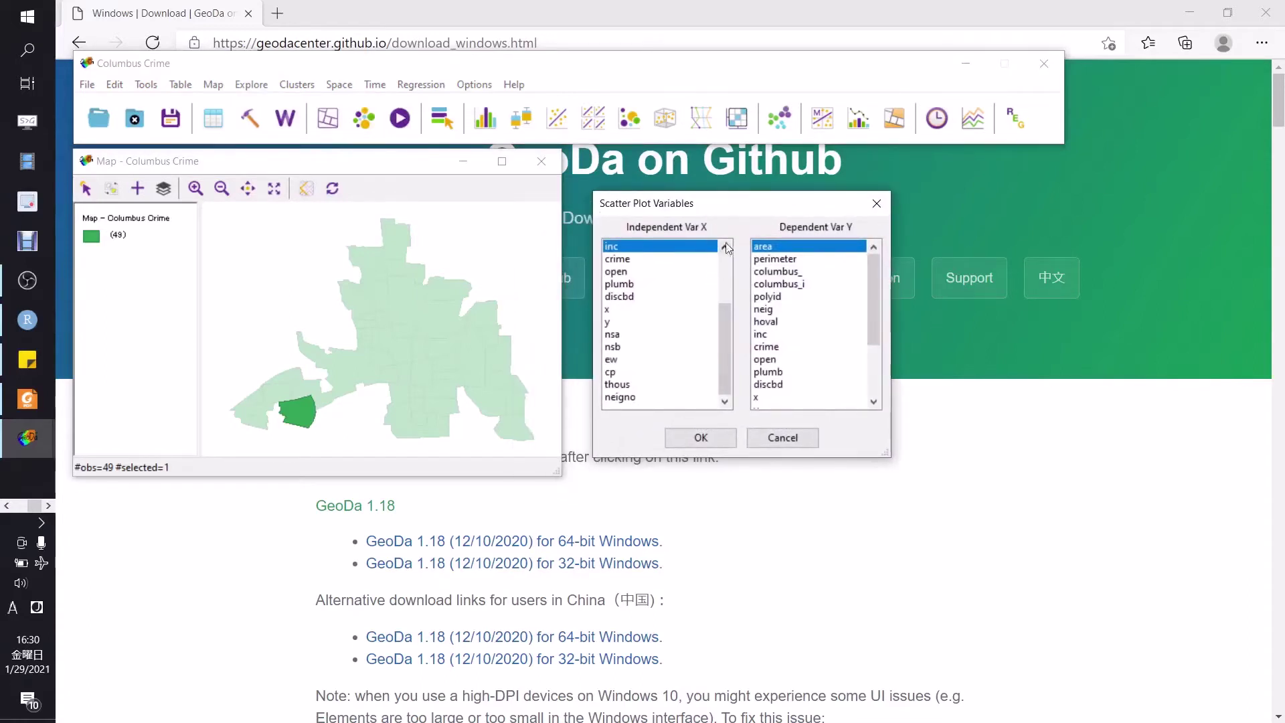
pyautogui.click(659, 261)
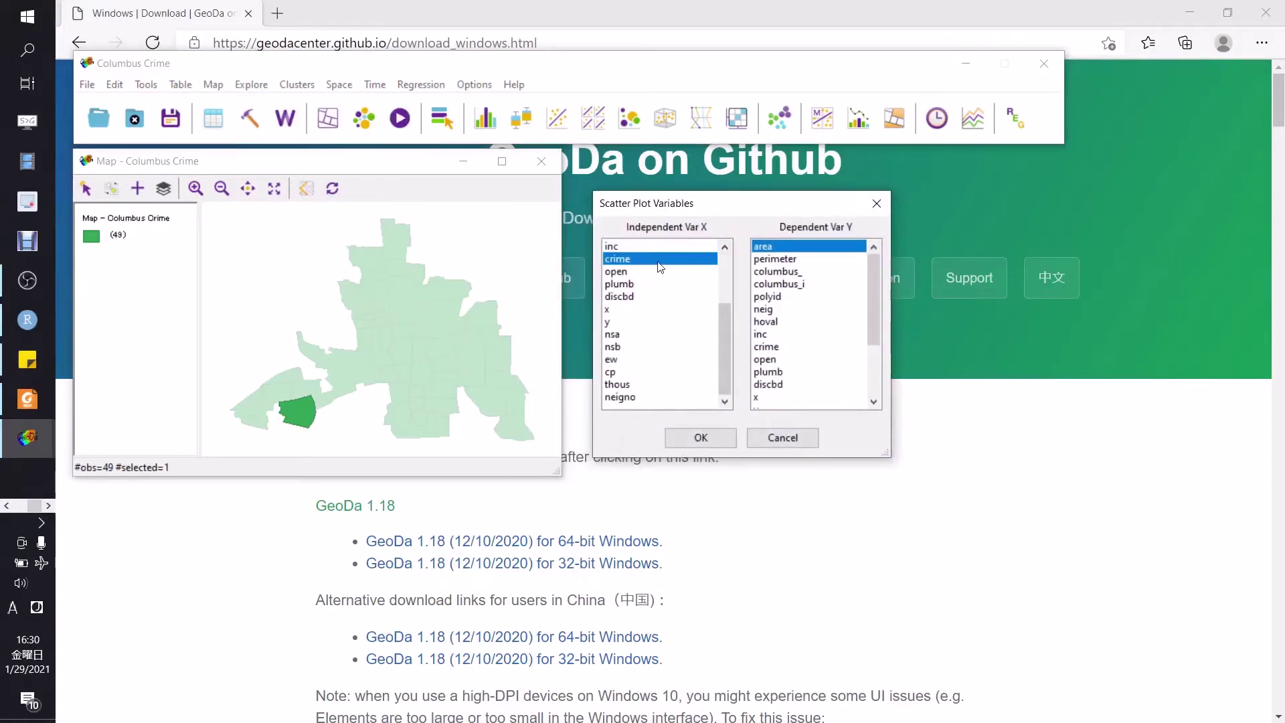
pyautogui.click(800, 336)
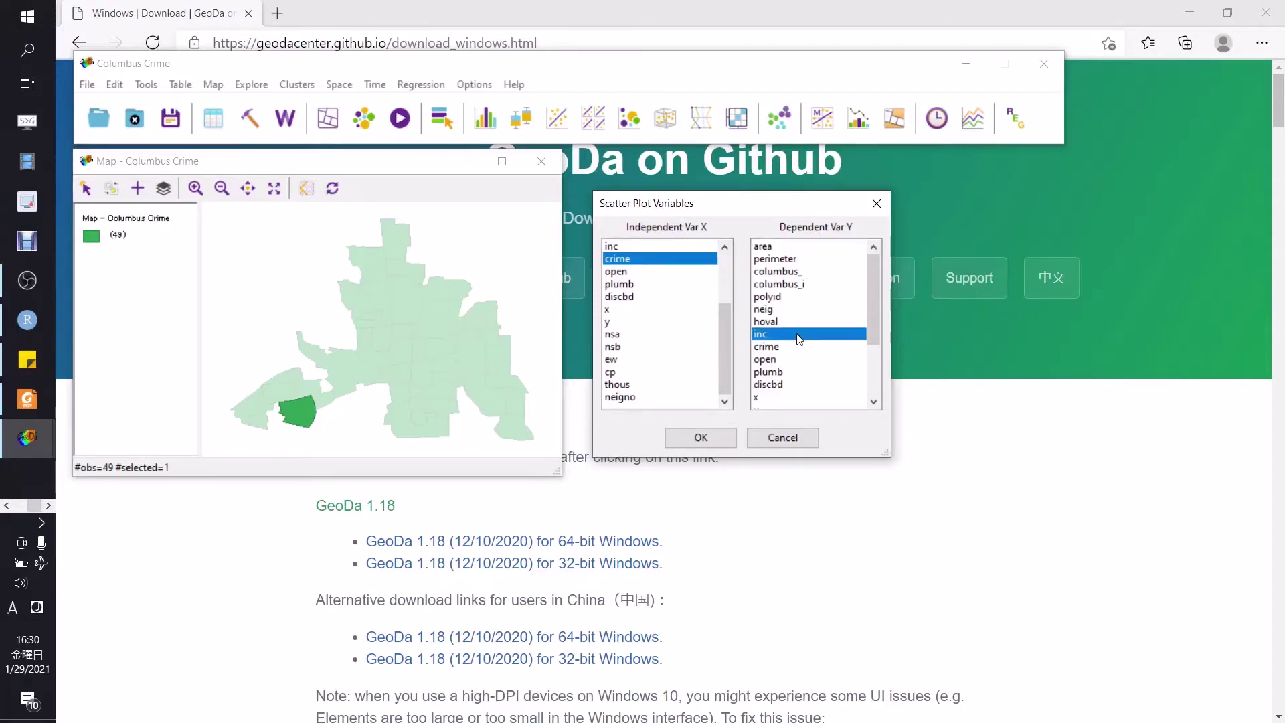
pyautogui.click(699, 439)
pyautogui.moveTo(313, 65); pyautogui.dragTo(786, 172)
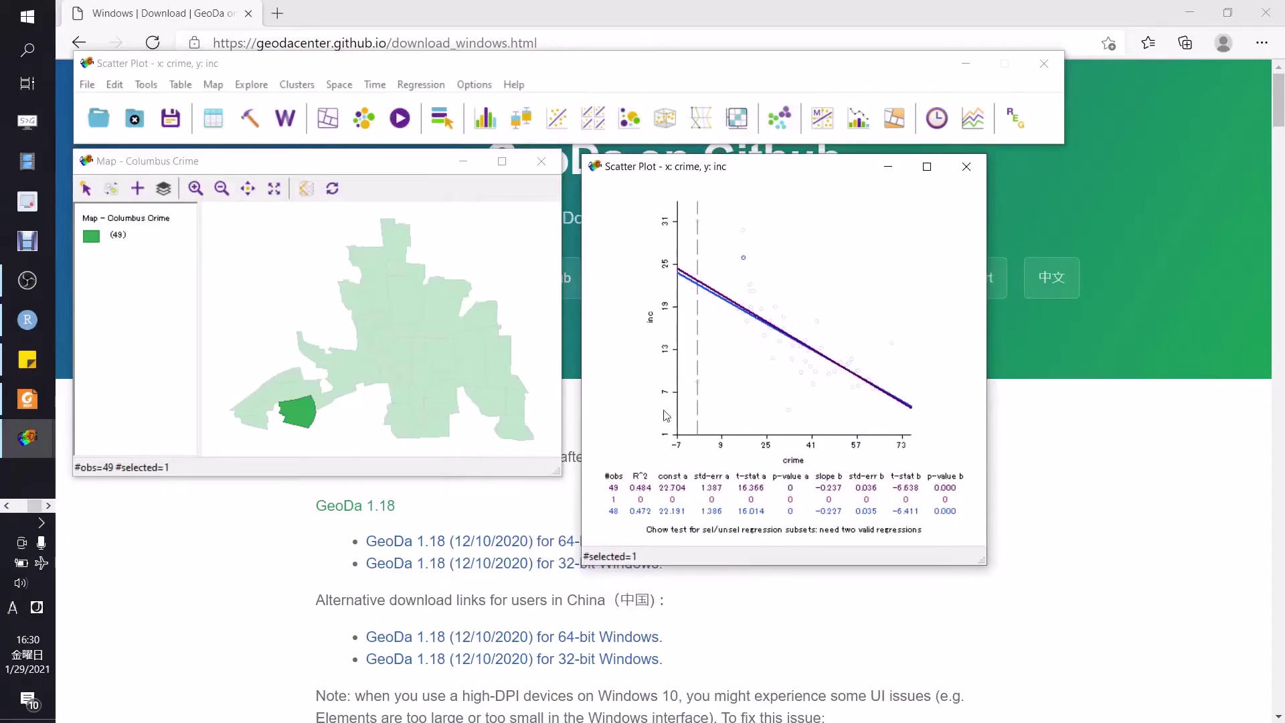
pyautogui.click(967, 175)
# Run K Means clustering on crime with 3 clusters and close the settings
pyautogui.click(293, 89)
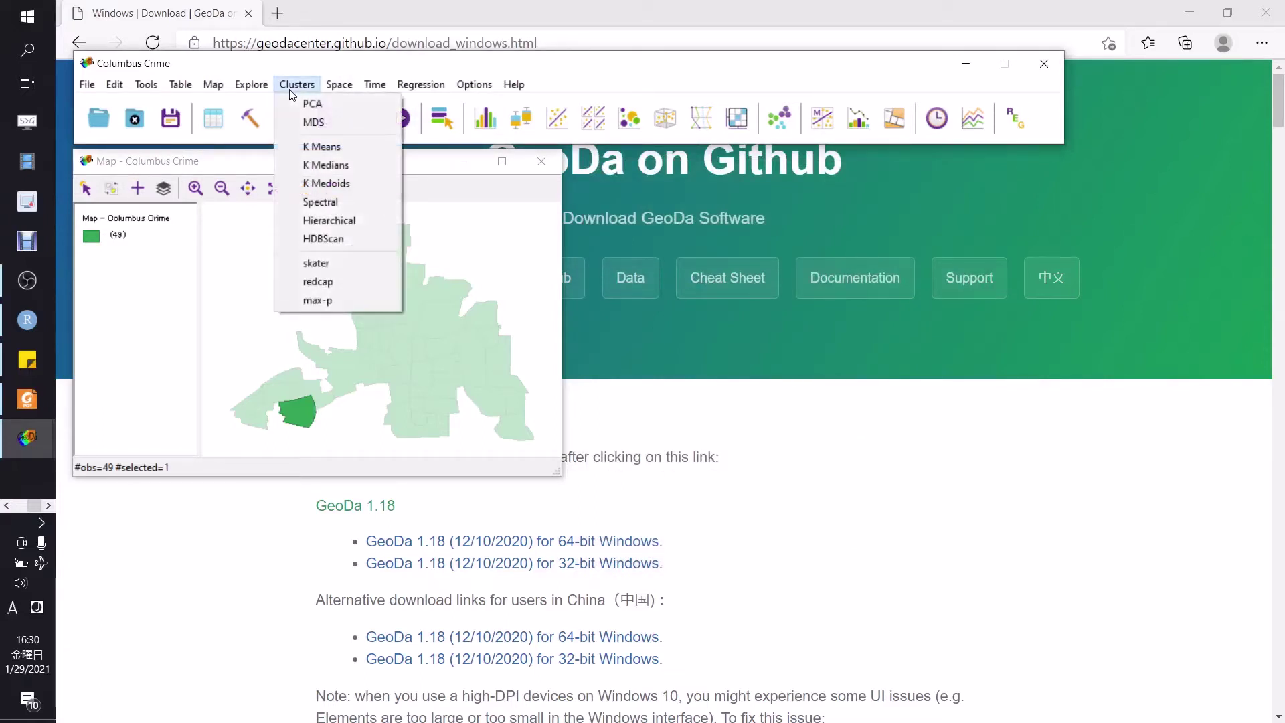
pyautogui.click(341, 147)
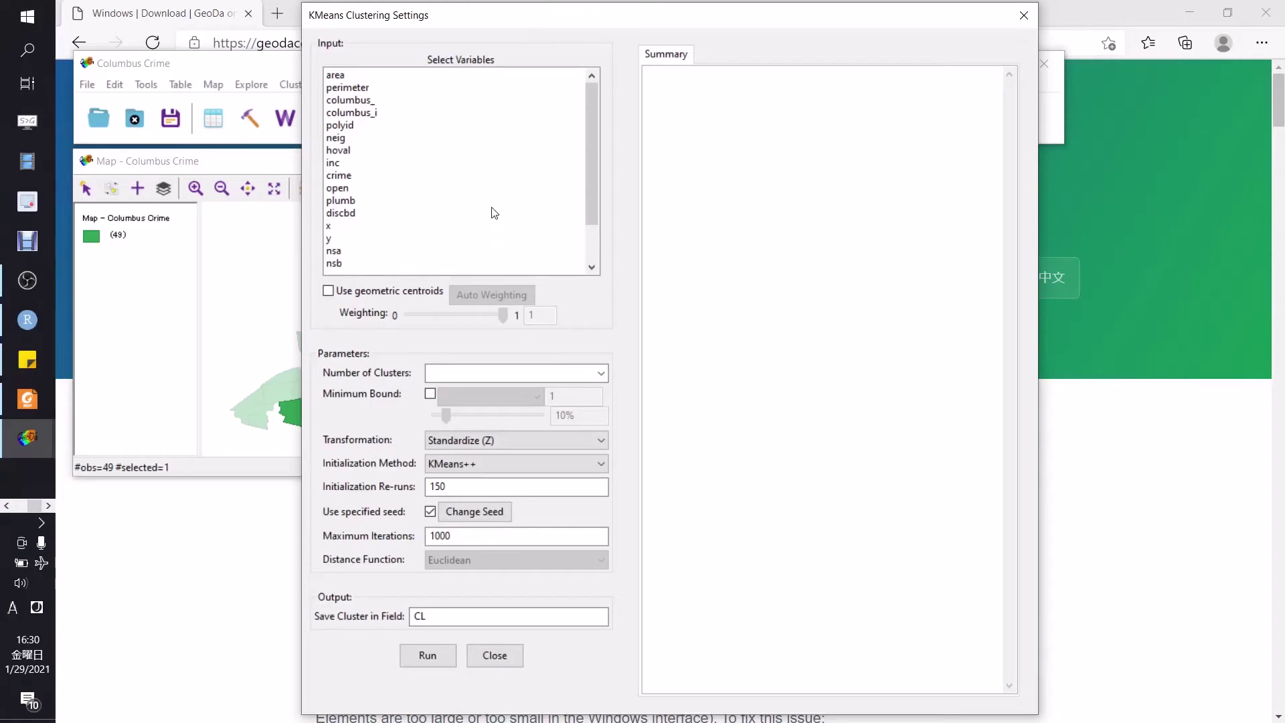
pyautogui.click(334, 177)
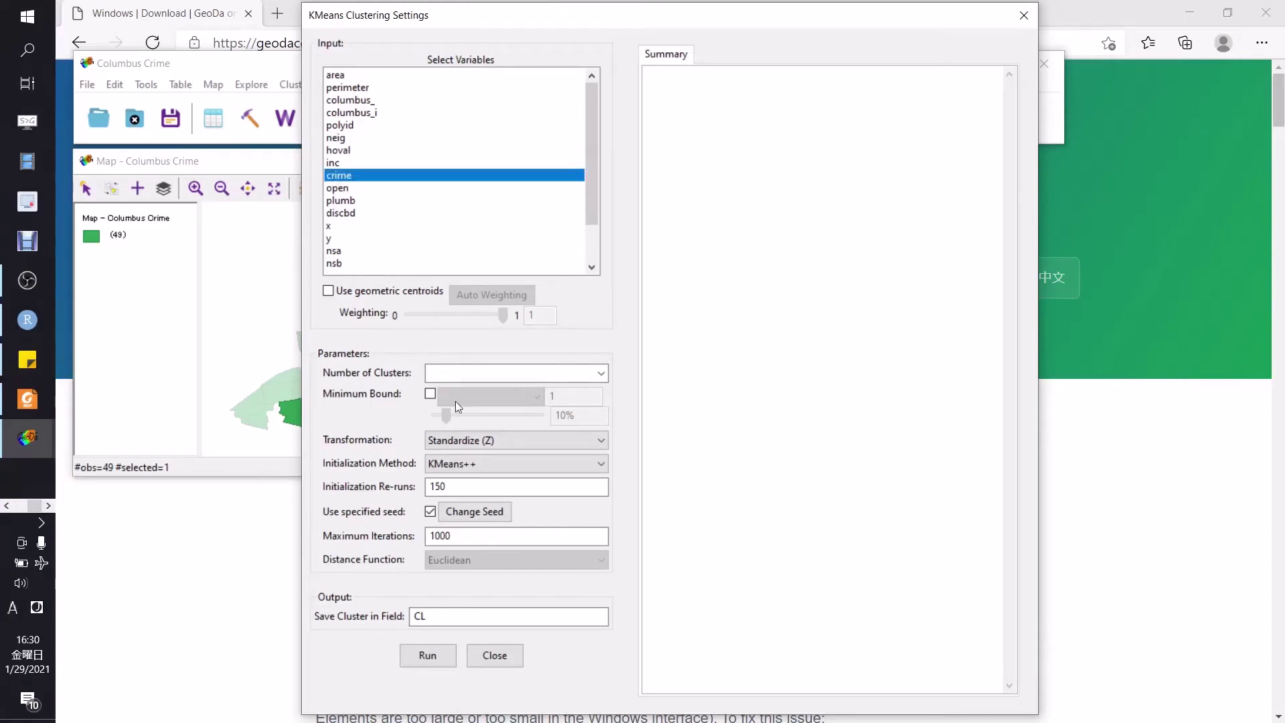
pyautogui.click(454, 375)
pyautogui.write('3')
pyautogui.click(435, 653)
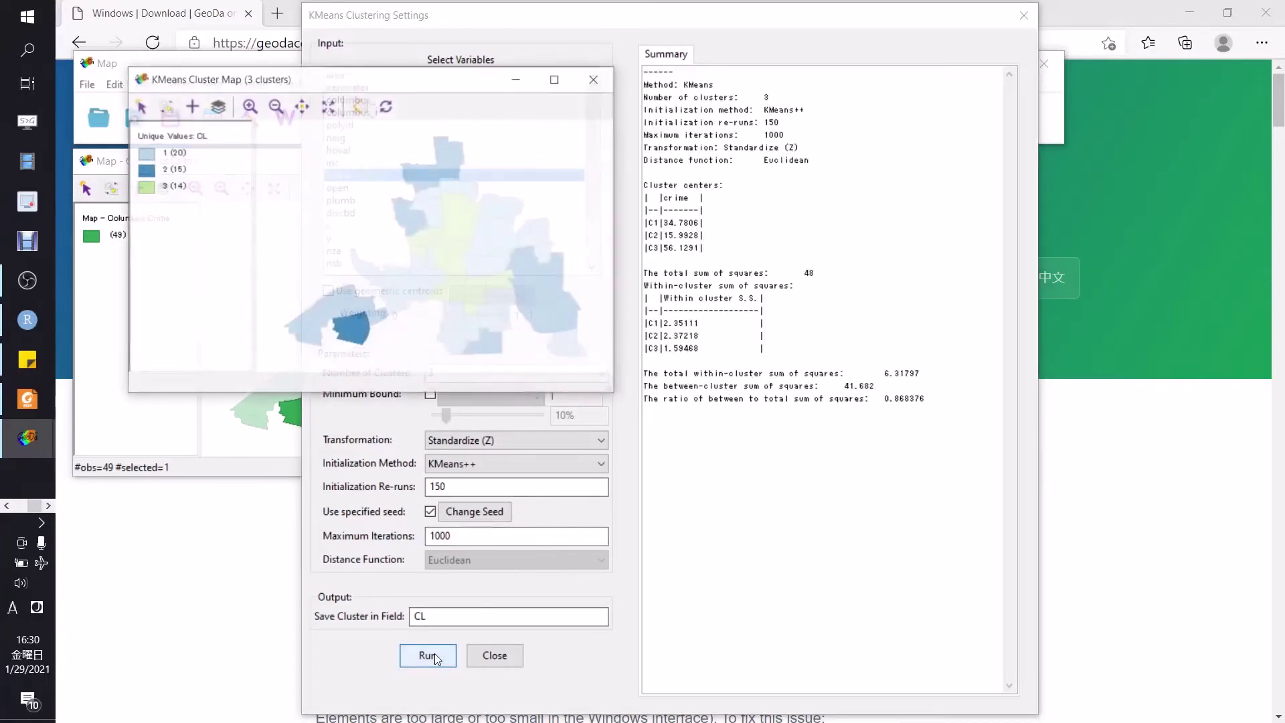
pyautogui.click(1023, 15)
# Place the cluster map beside the crime map, select several districts to compare, then close it
pyautogui.click(311, 185)
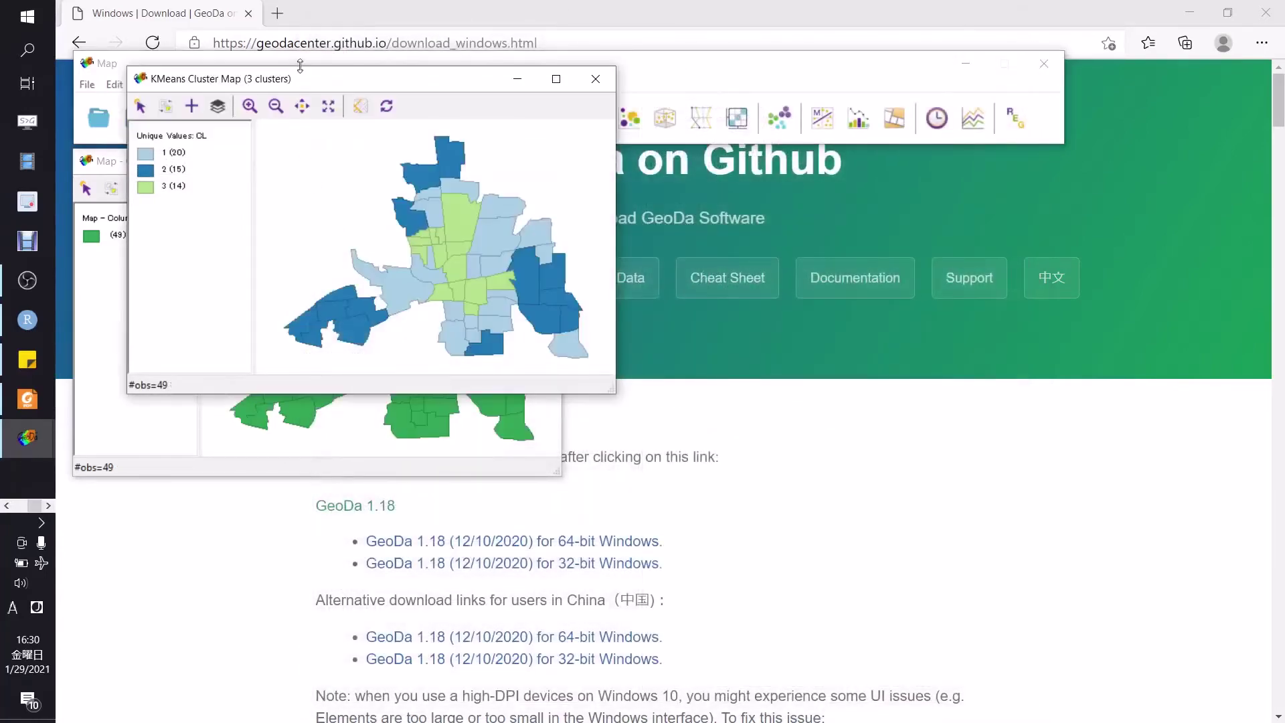
pyautogui.moveTo(306, 81); pyautogui.dragTo(755, 178)
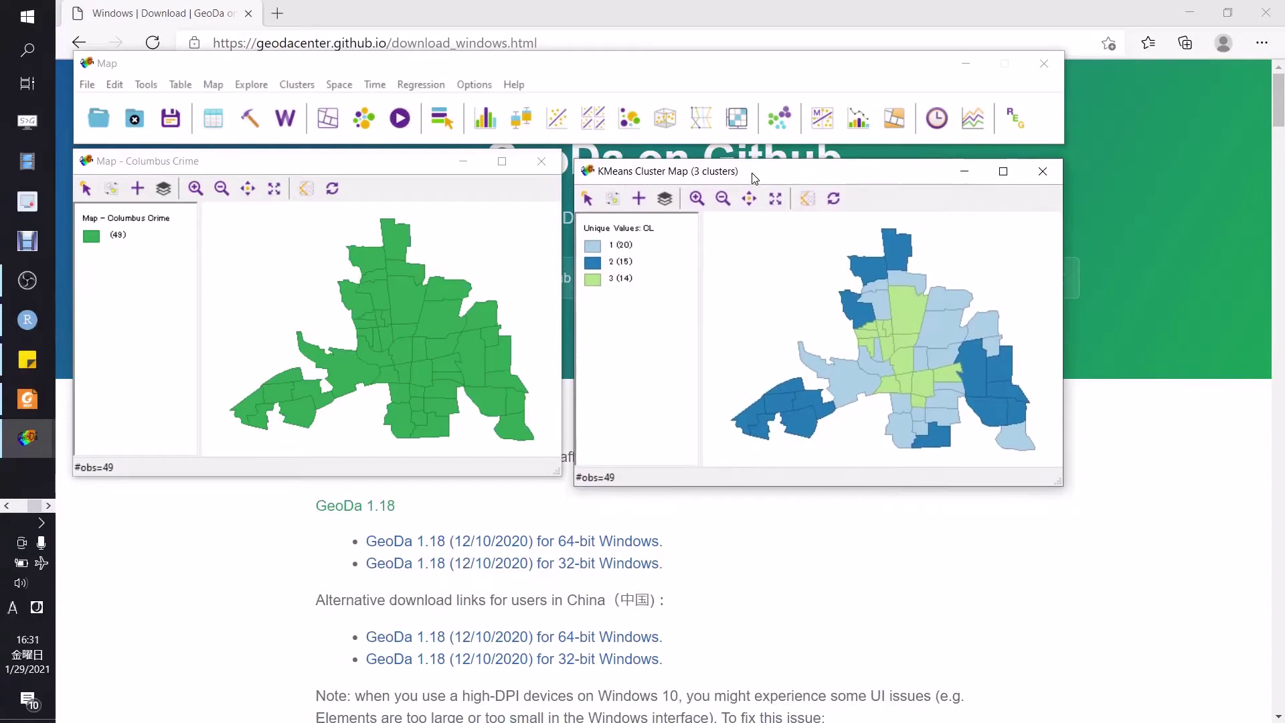
pyautogui.click(908, 296)
pyautogui.click(897, 254)
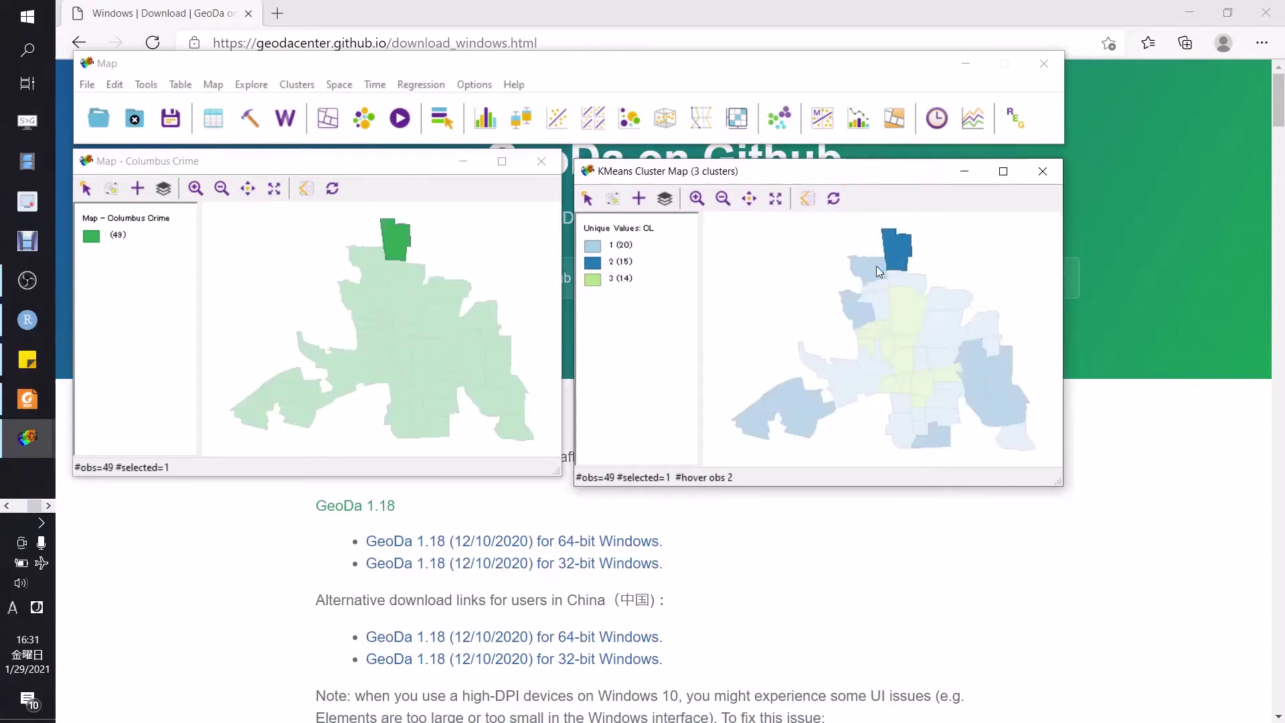
pyautogui.click(855, 308)
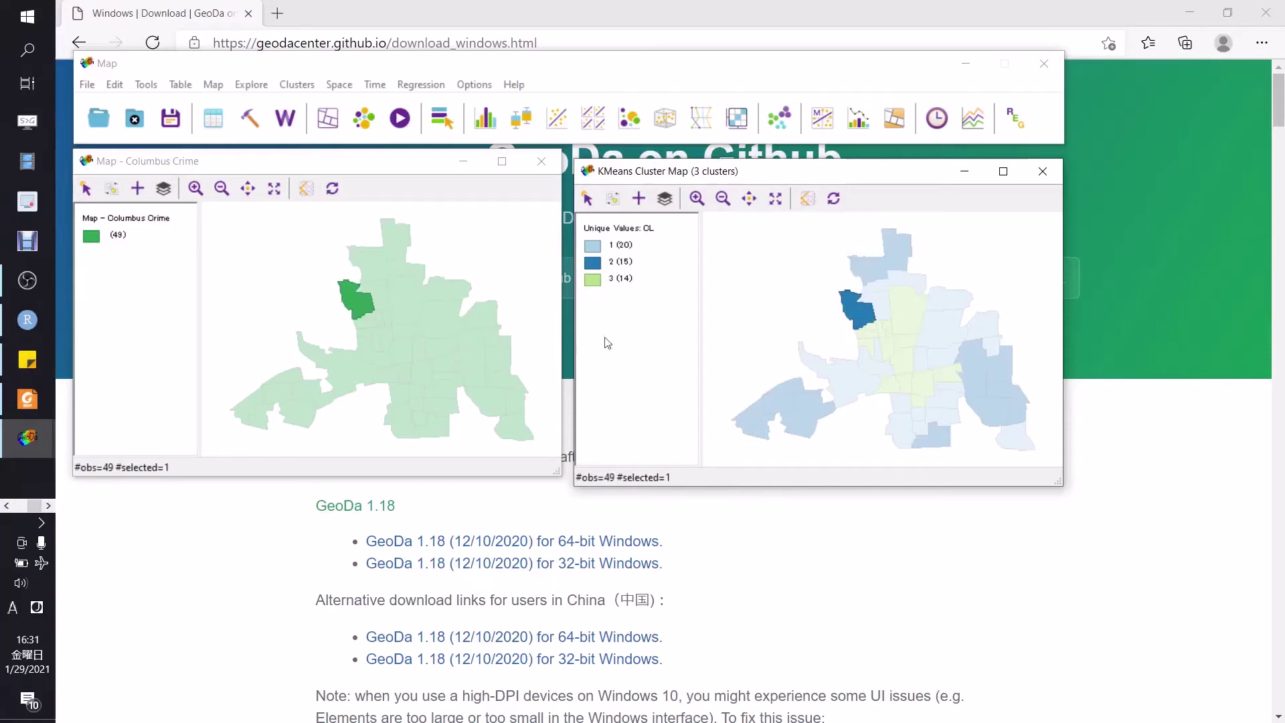
pyautogui.click(800, 391)
pyautogui.click(887, 385)
pyautogui.click(940, 327)
pyautogui.click(906, 285)
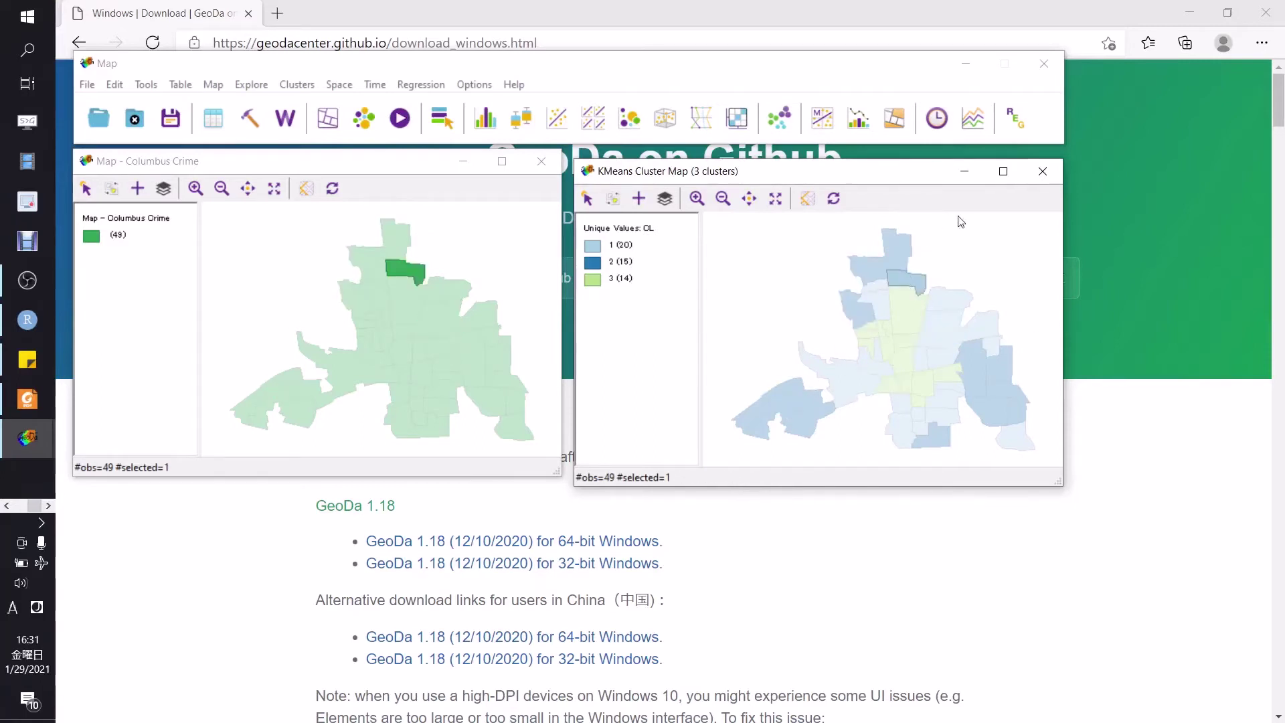
pyautogui.click(1041, 170)
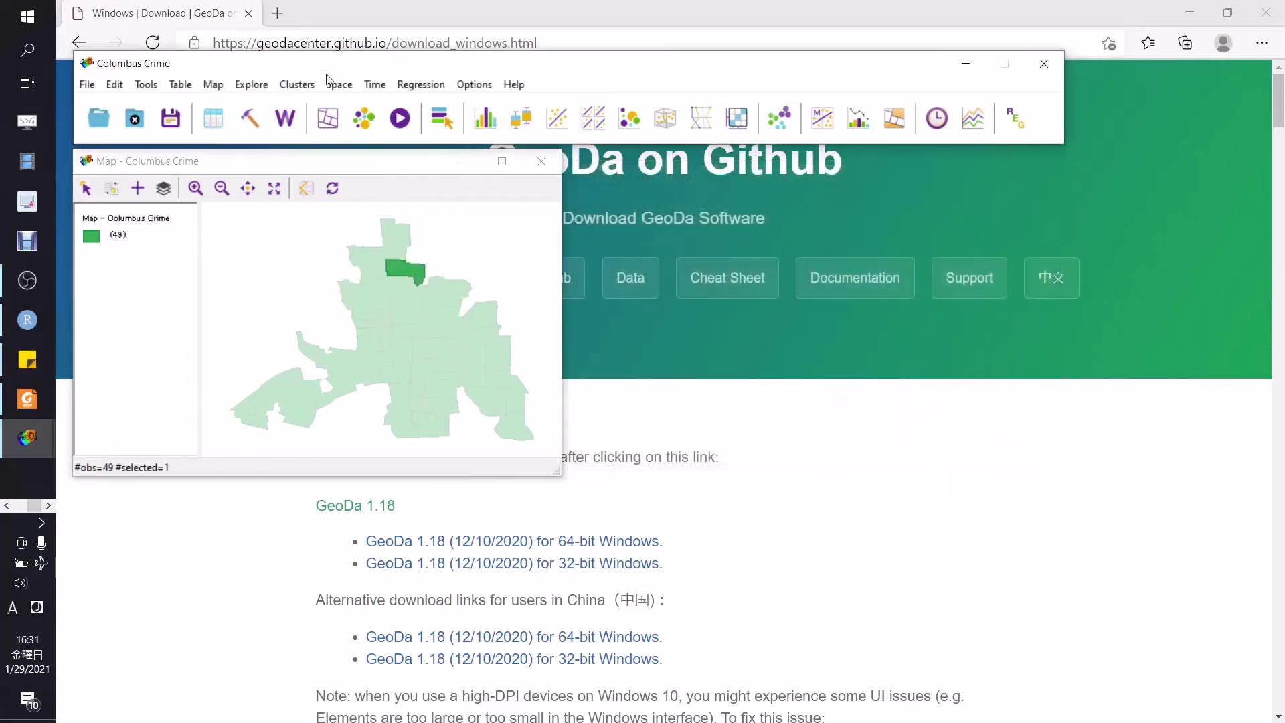
pyautogui.click(338, 84)
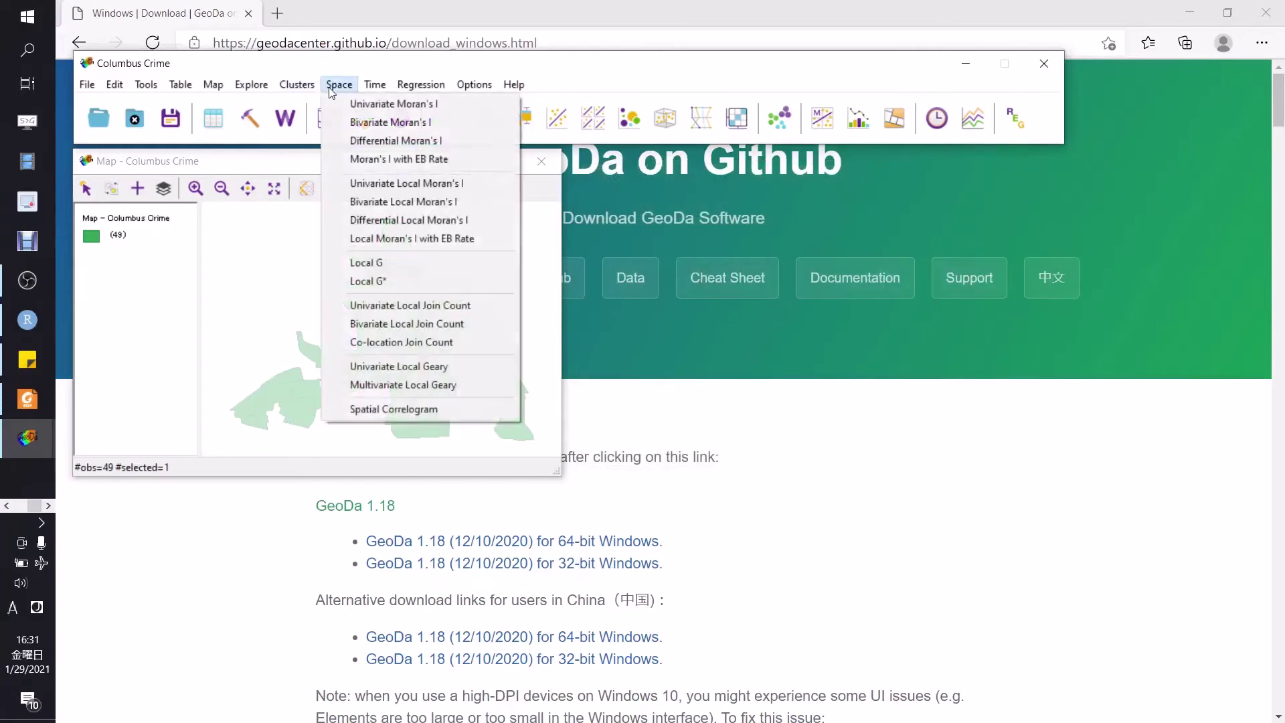
pyautogui.click(367, 104)
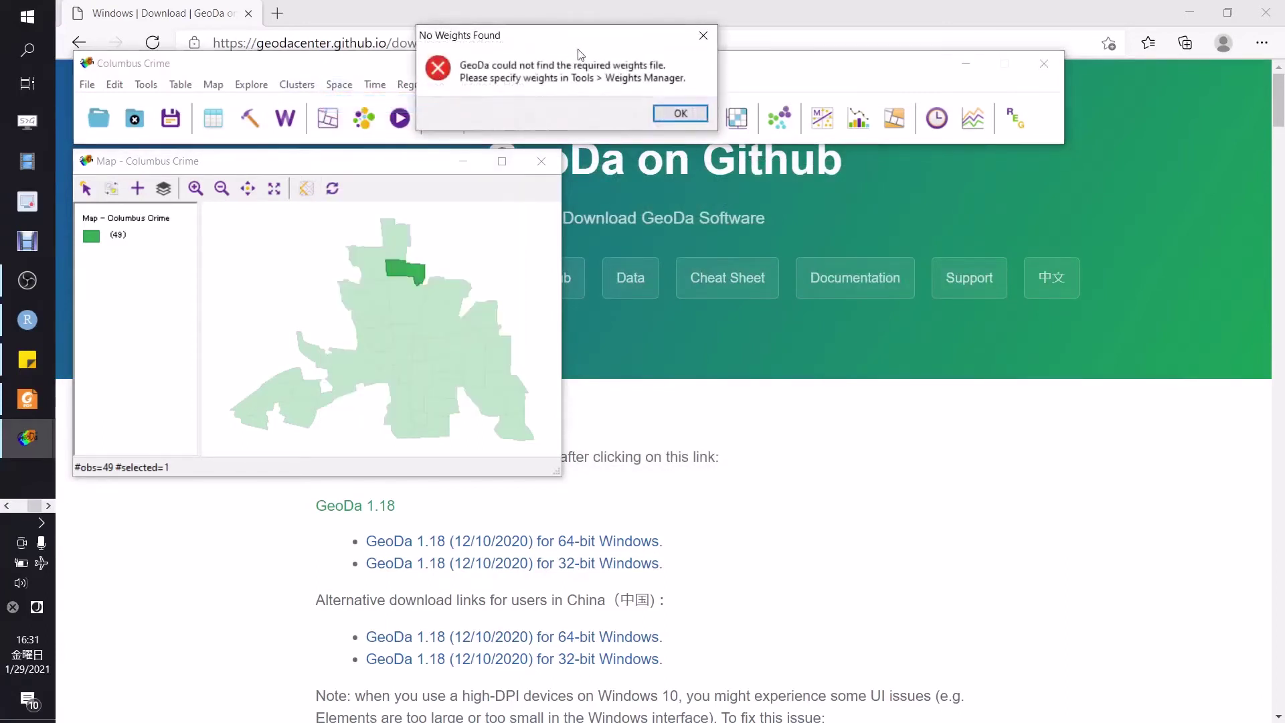
pyautogui.moveTo(532, 37); pyautogui.dragTo(690, 201)
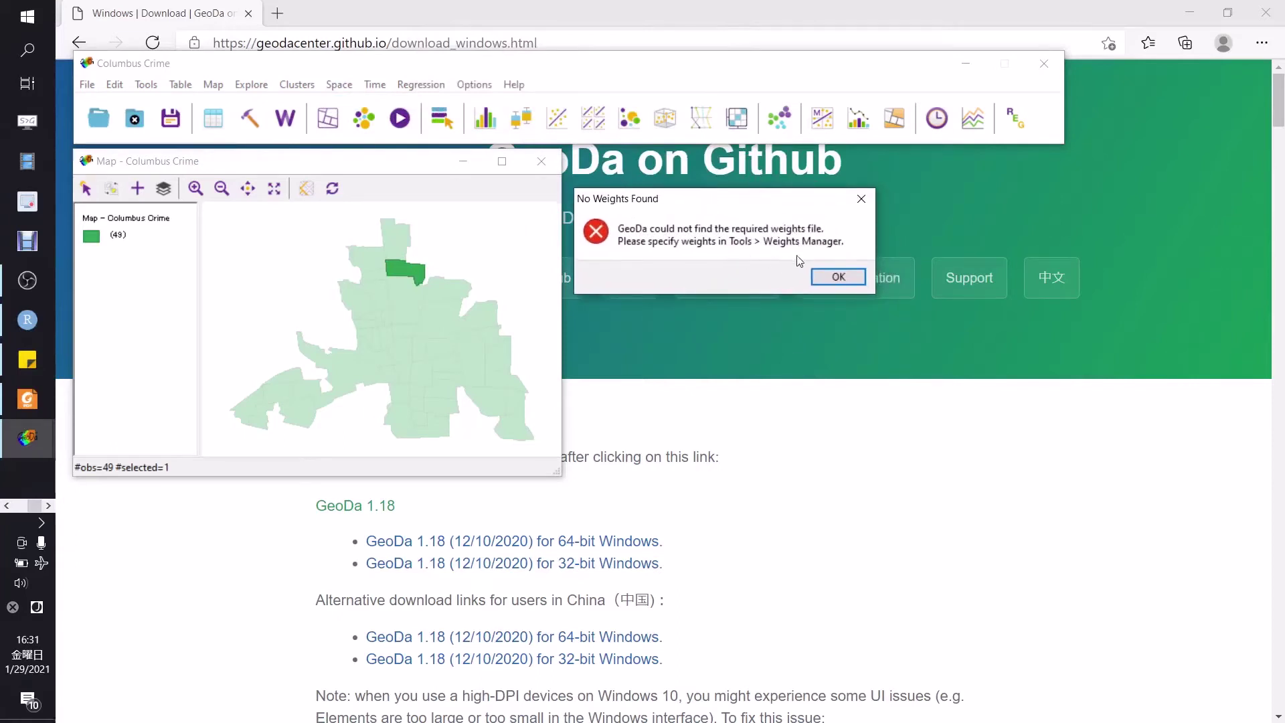
pyautogui.click(829, 278)
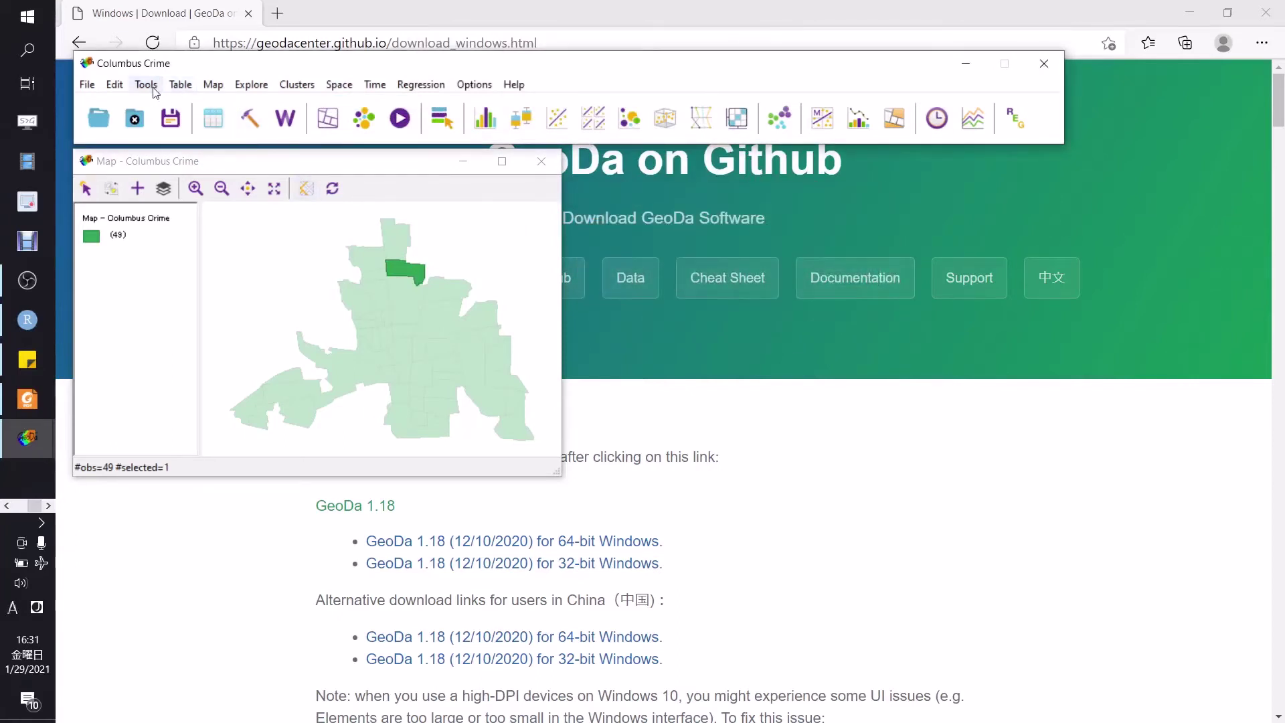
# In the Weights Manager, start new weights with columbus_ as ID, keeping contiguity options
pyautogui.click(153, 87)
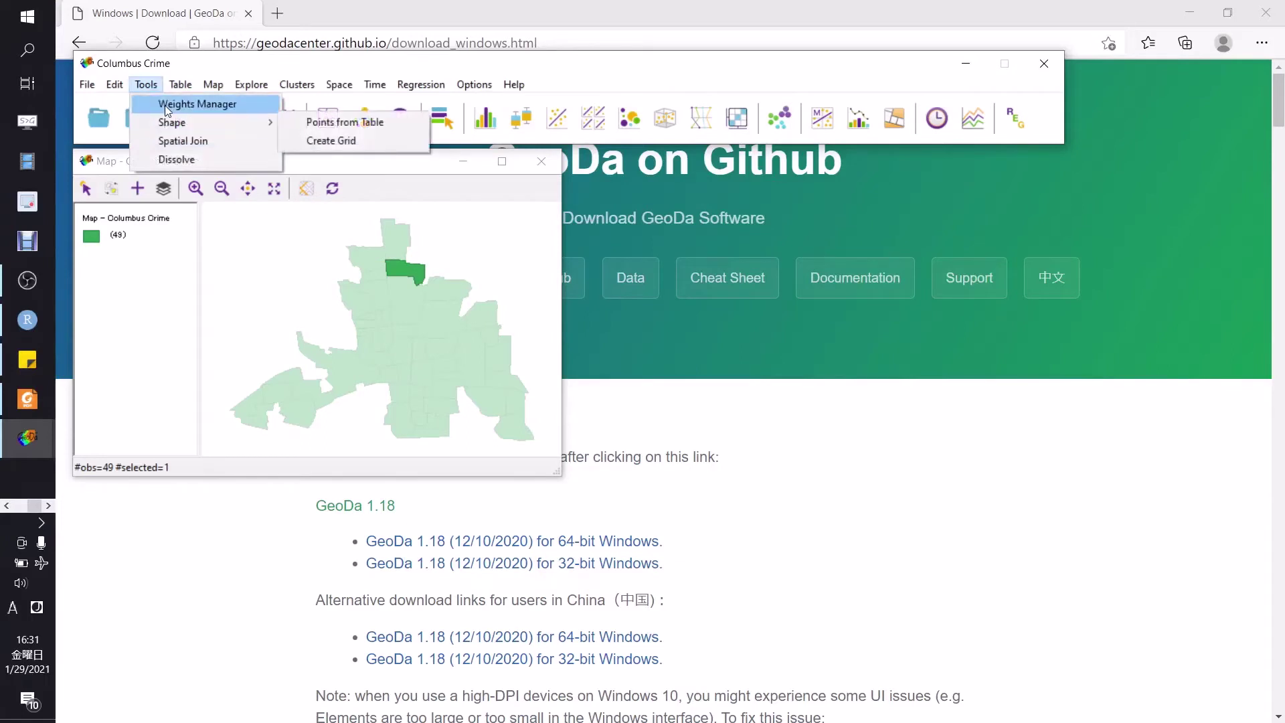
pyautogui.click(196, 104)
pyautogui.moveTo(268, 110); pyautogui.dragTo(781, 167)
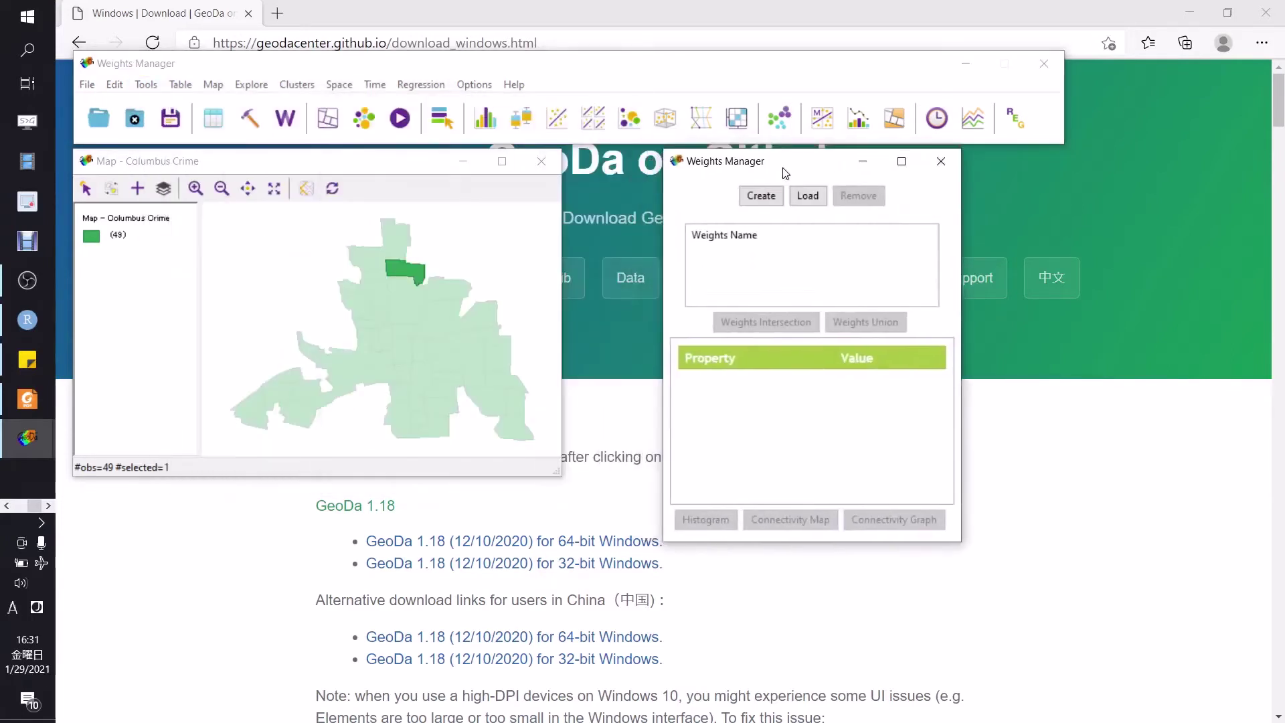
pyautogui.click(761, 196)
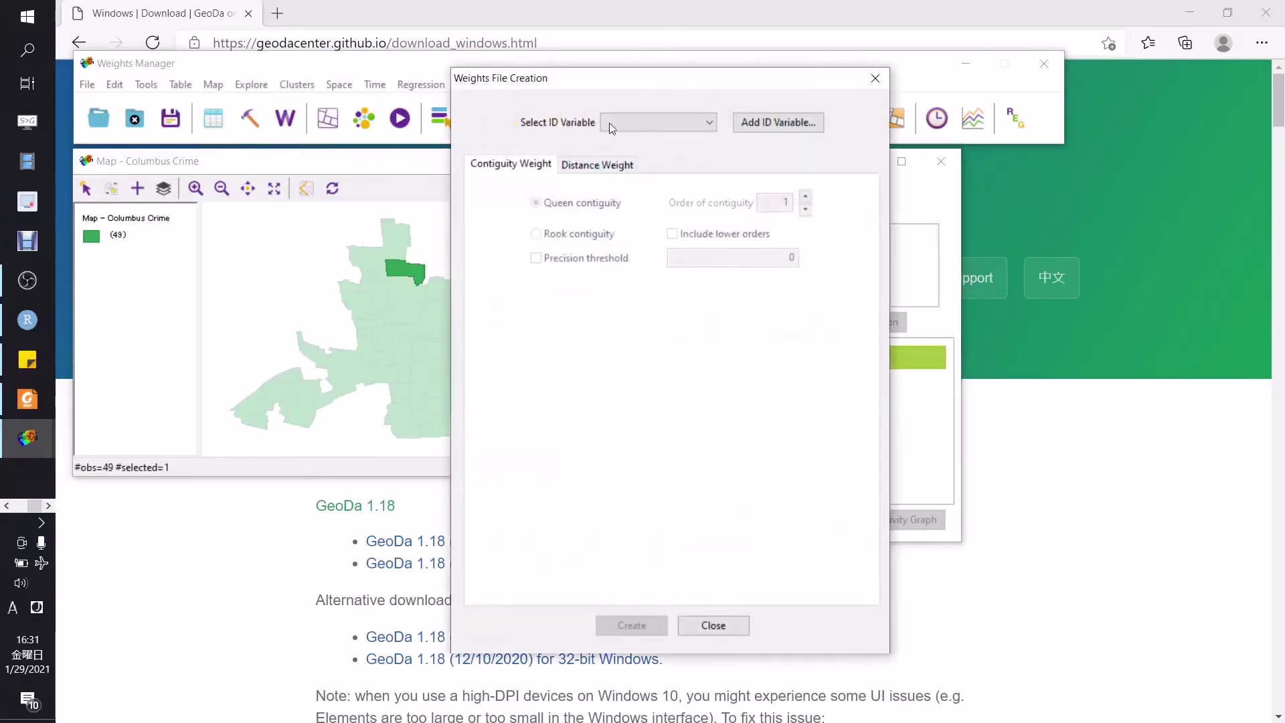
pyautogui.click(667, 124)
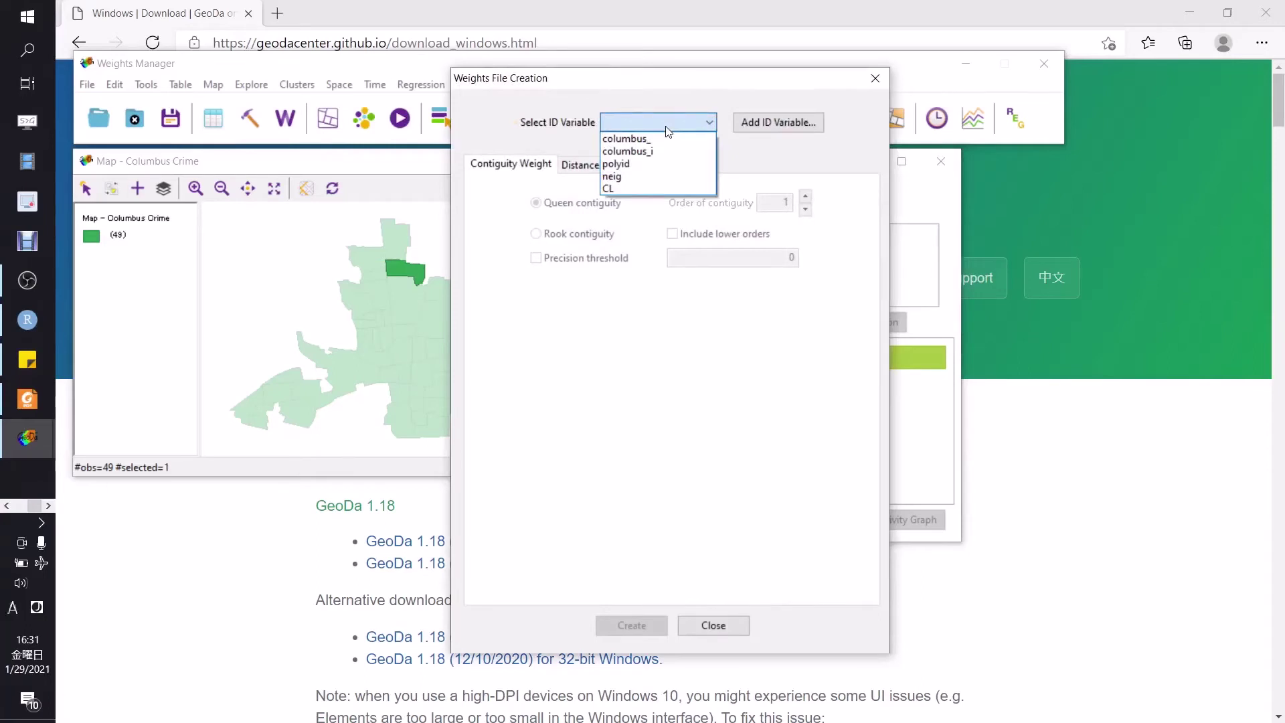
pyautogui.click(661, 145)
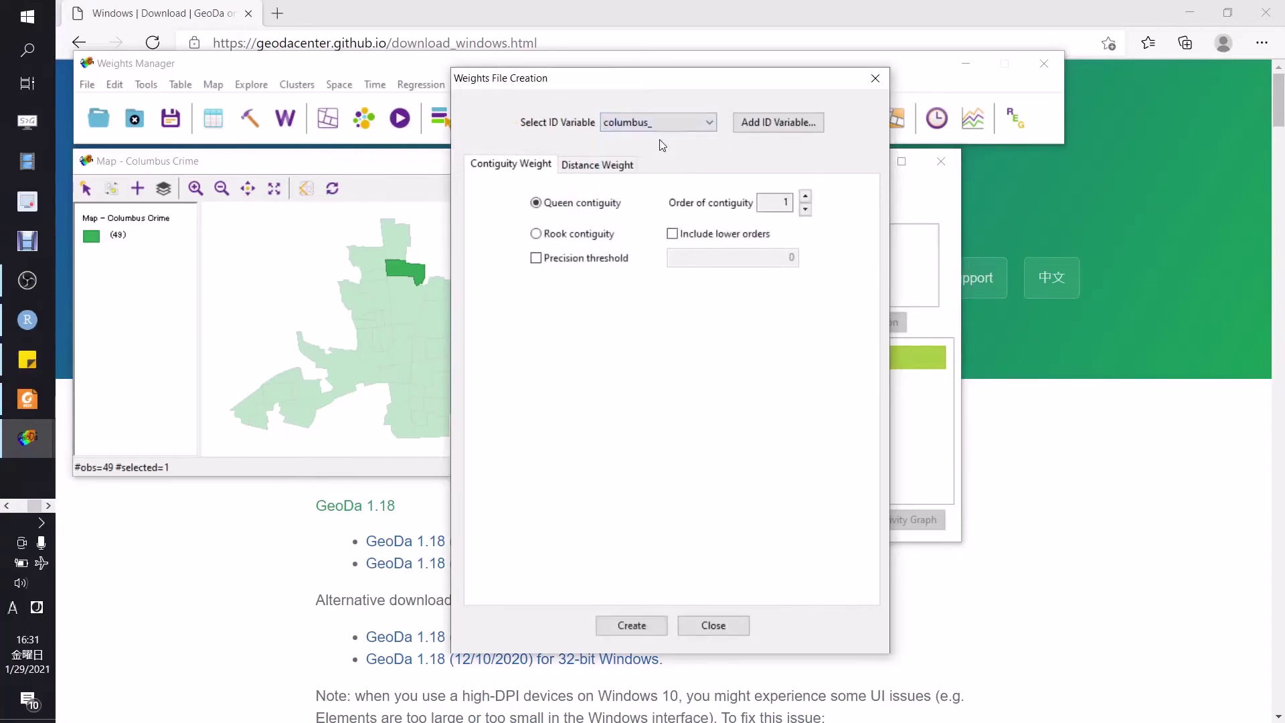
pyautogui.click(577, 167)
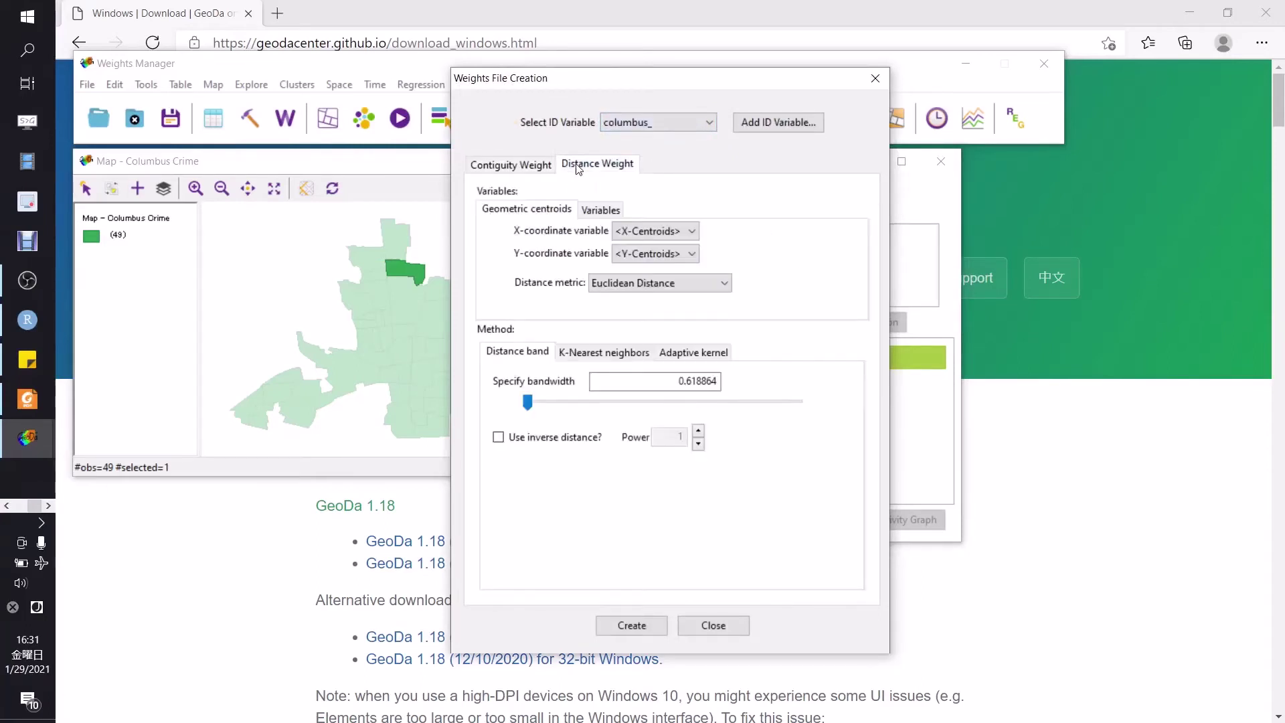
pyautogui.click(517, 166)
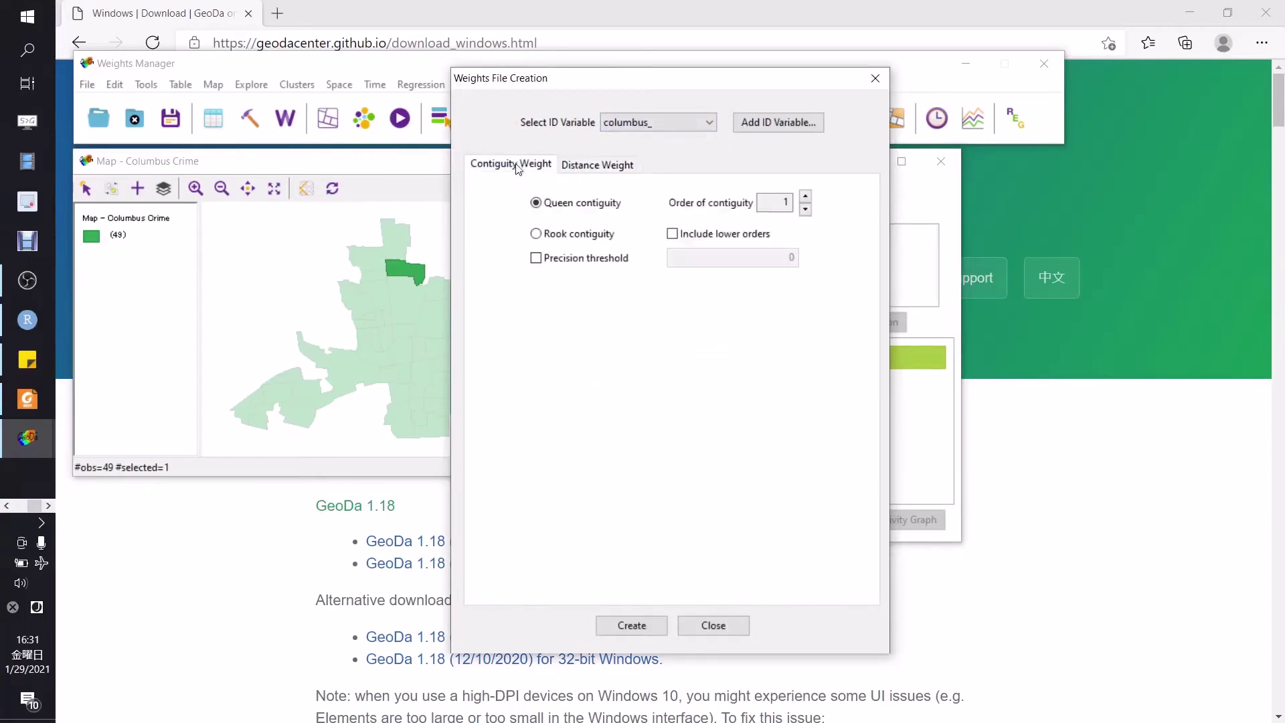
# Create the queen contiguity weights and save them as Columbus Crime.gal
pyautogui.click(643, 623)
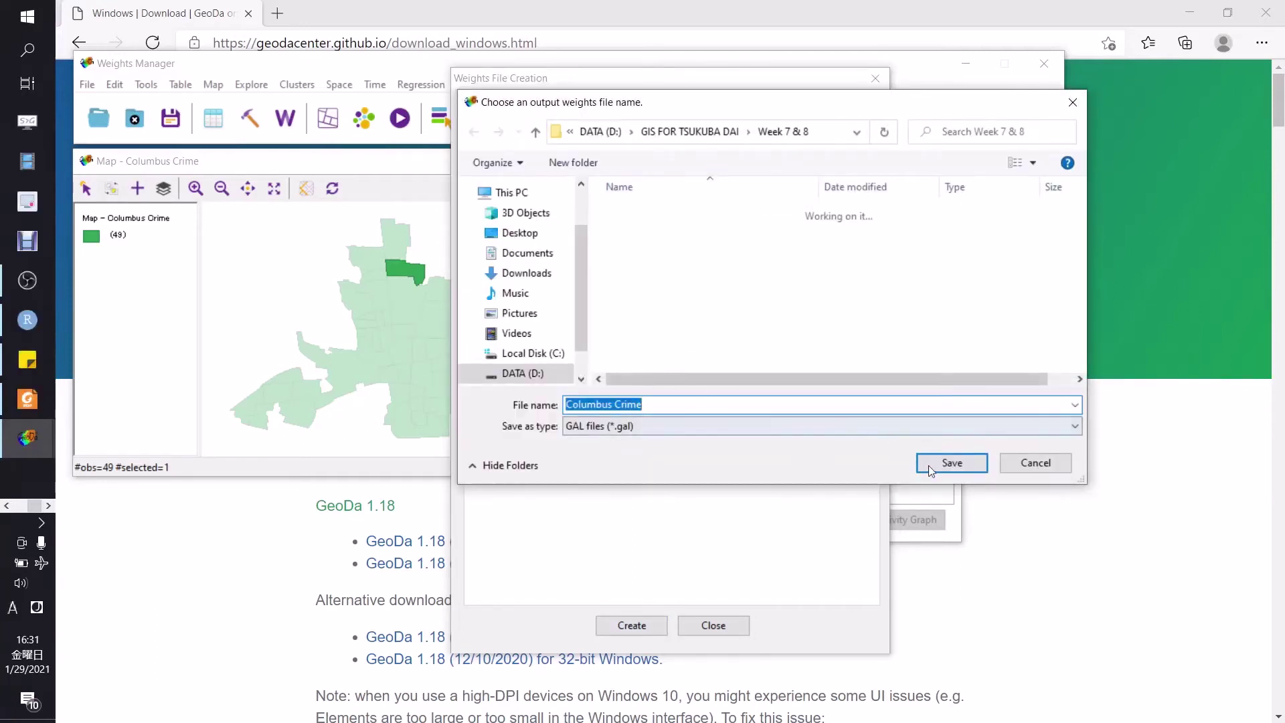
pyautogui.click(950, 468)
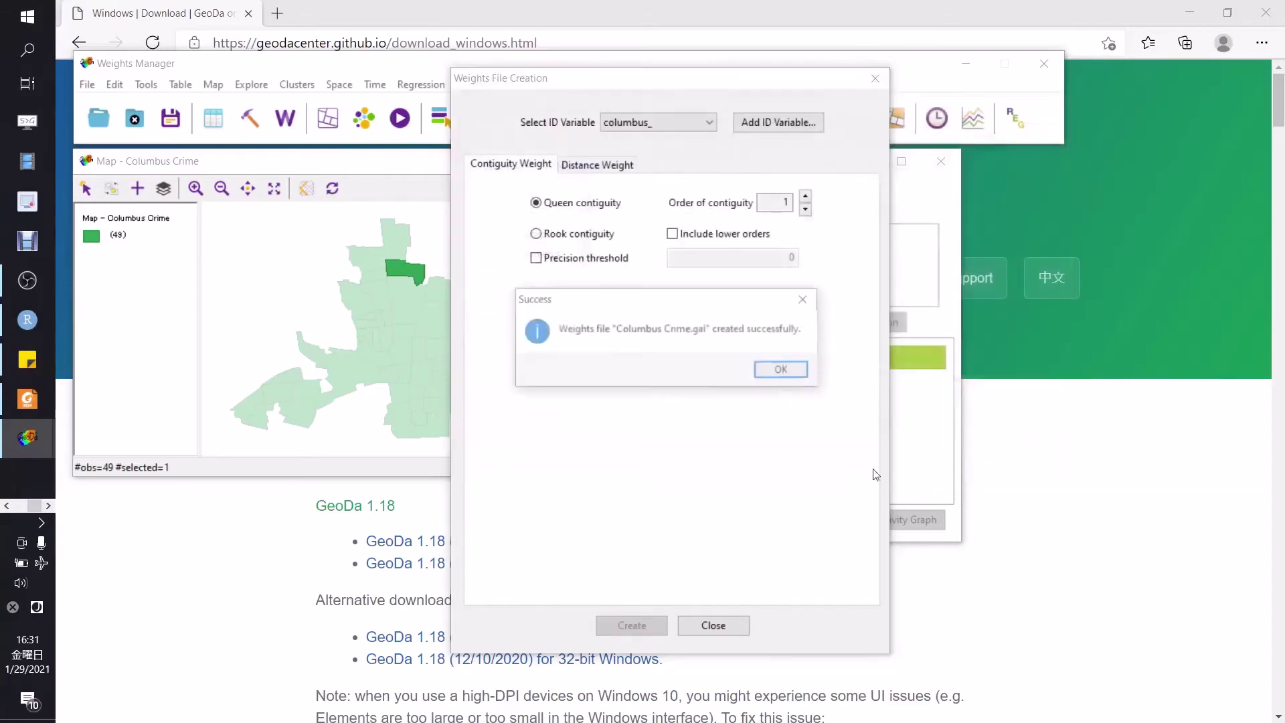
pyautogui.click(779, 375)
pyautogui.click(725, 623)
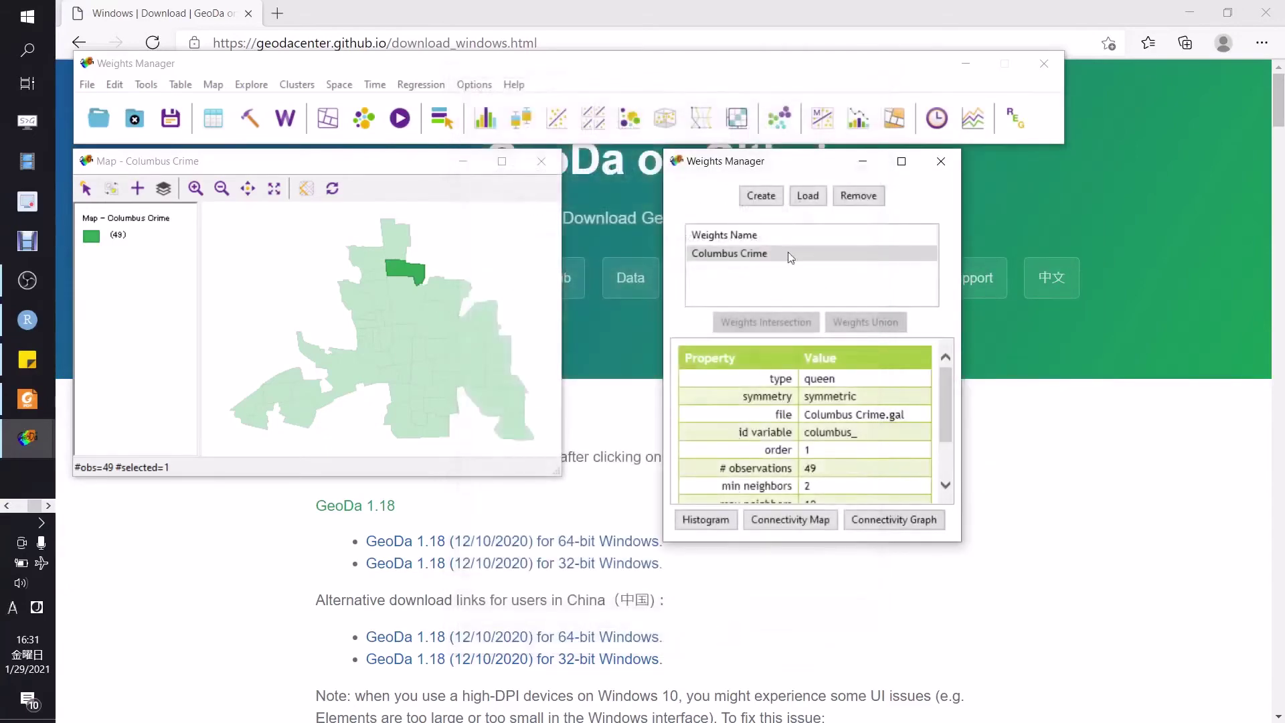
# Plot univariate Moran's I for crime with Columbus Crime weights (I = 0.500), then close the plot
pyautogui.click(940, 161)
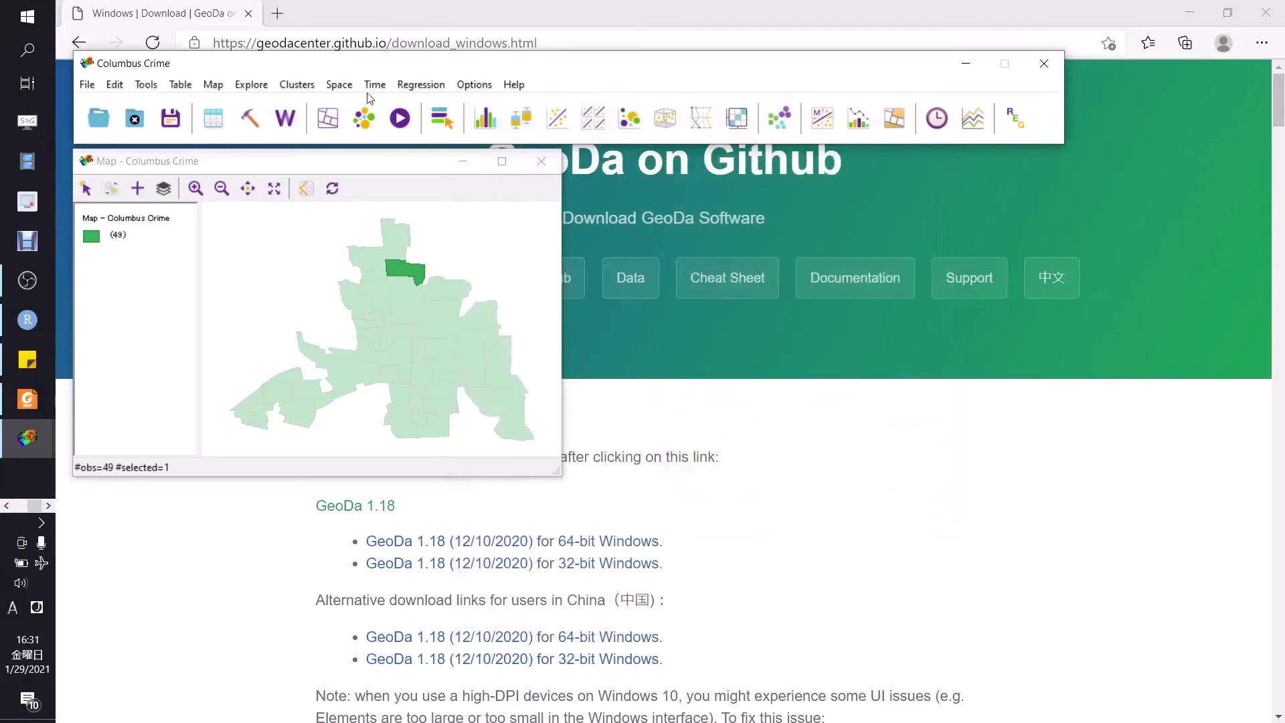
pyautogui.click(341, 86)
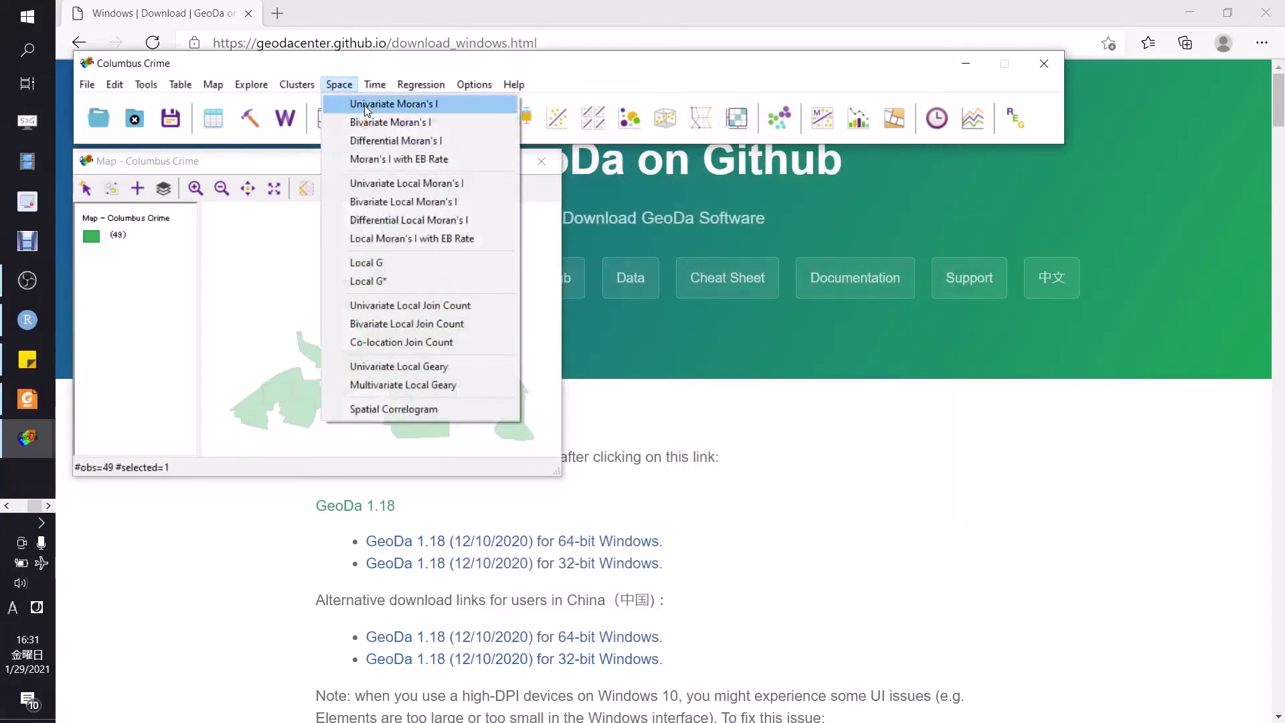
pyautogui.click(382, 104)
pyautogui.moveTo(604, 232); pyautogui.dragTo(691, 179)
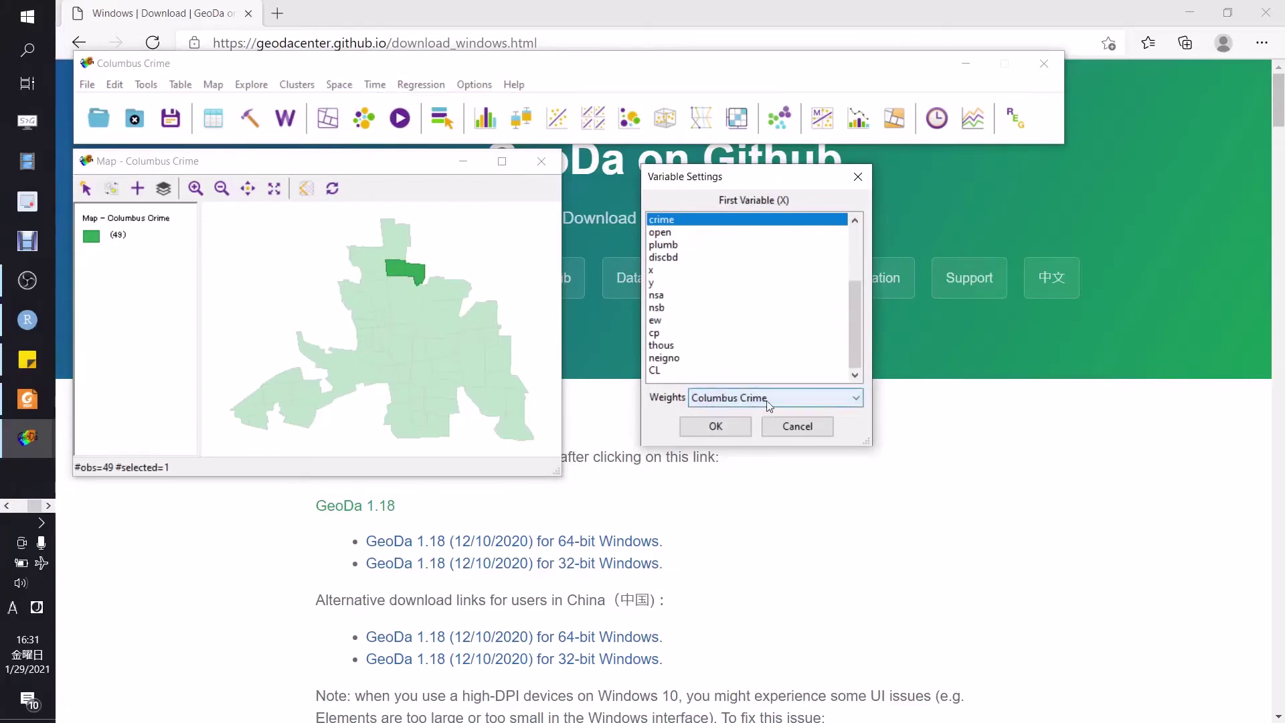
pyautogui.click(708, 426)
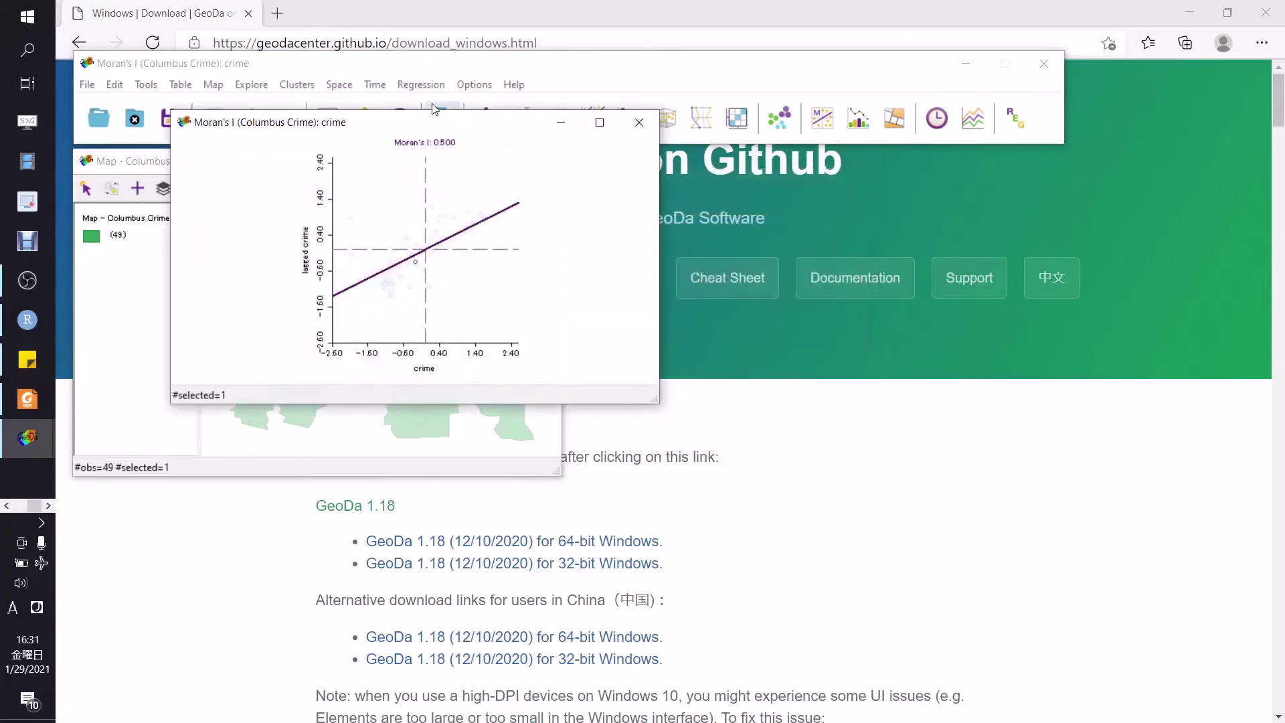
pyautogui.moveTo(426, 129); pyautogui.dragTo(843, 187)
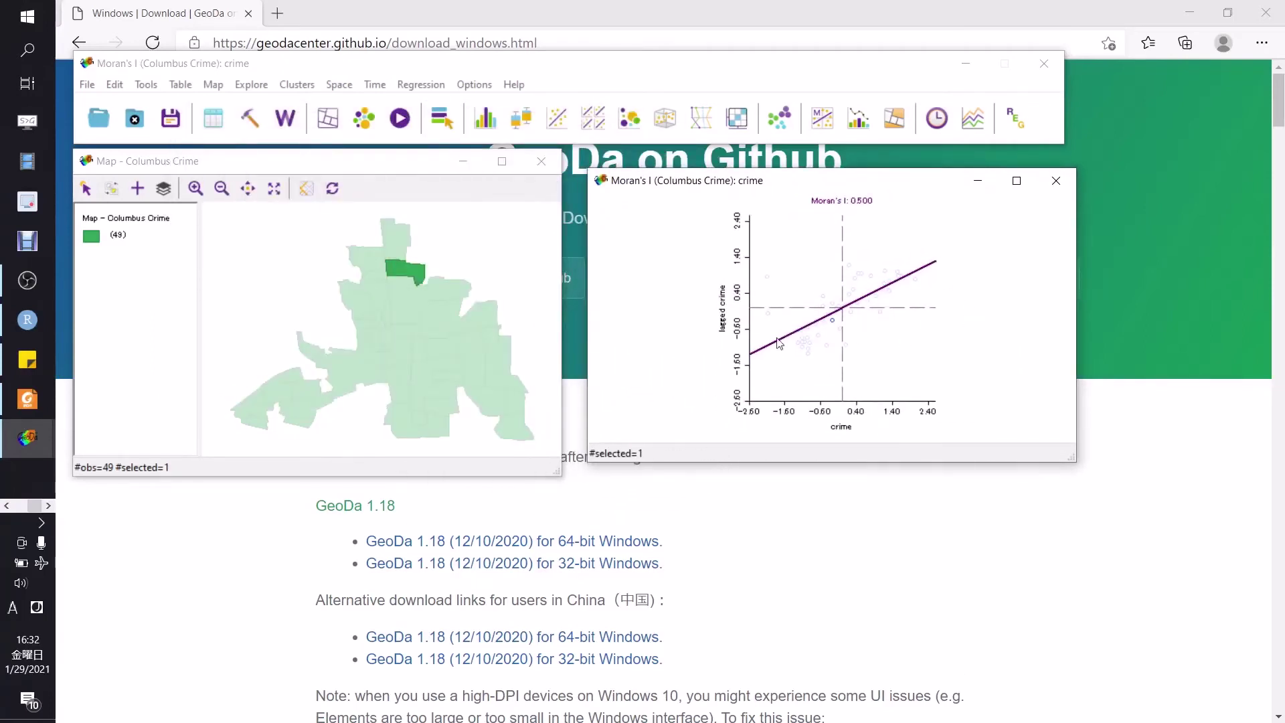
pyautogui.click(1061, 187)
# Run OLS with crime as dependent and inc as covariate, giving R² 0.484 and inc coefficient −2.04066
pyautogui.click(375, 84)
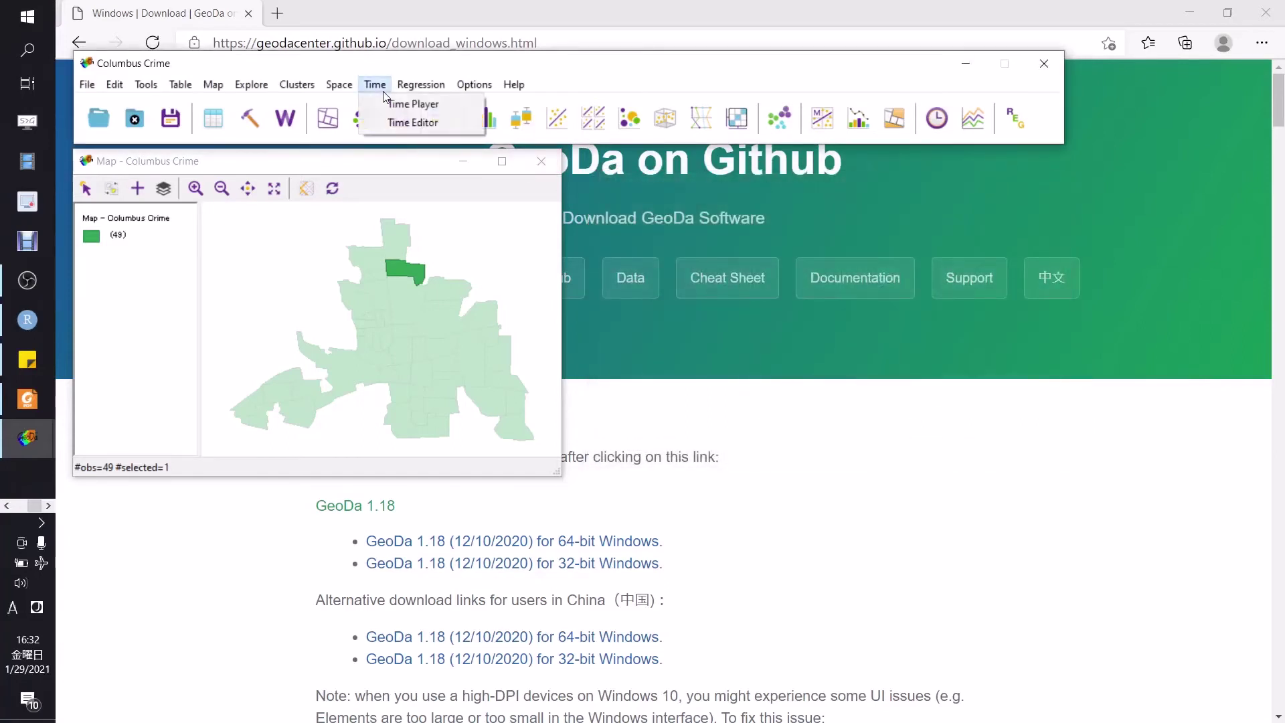
pyautogui.click(424, 100)
pyautogui.moveTo(573, 21); pyautogui.dragTo(774, 171)
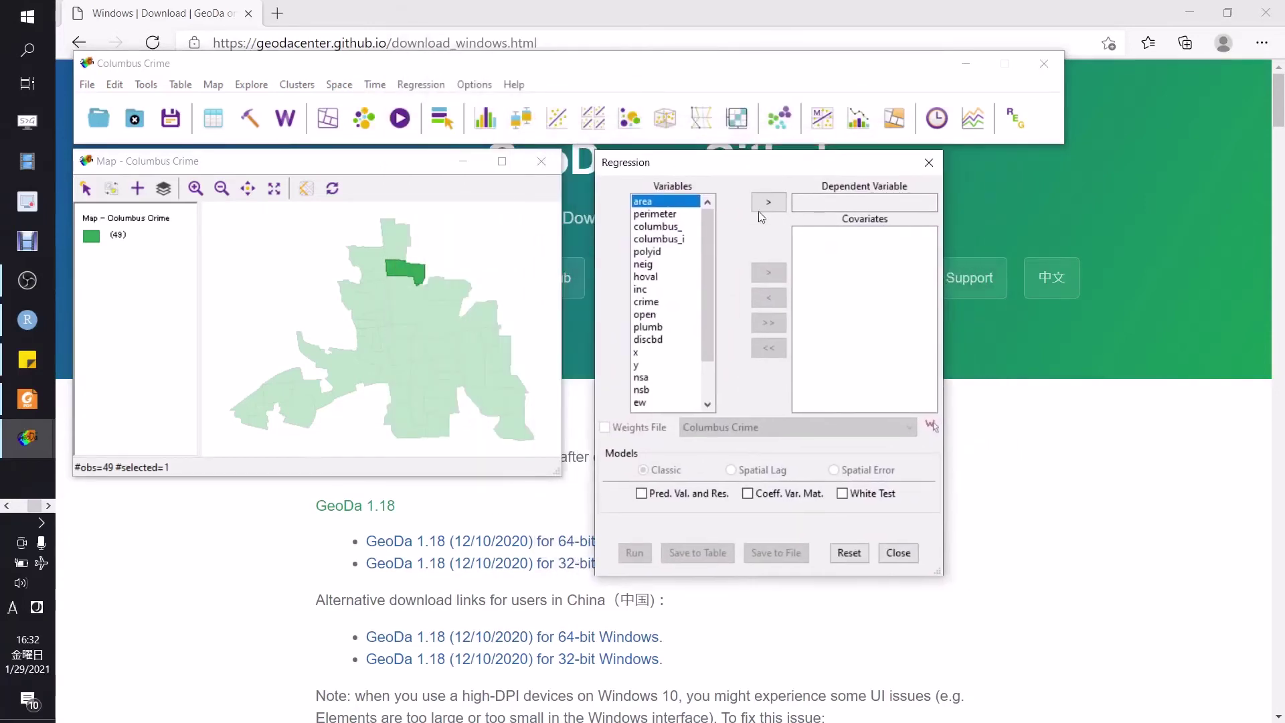
pyautogui.click(654, 302)
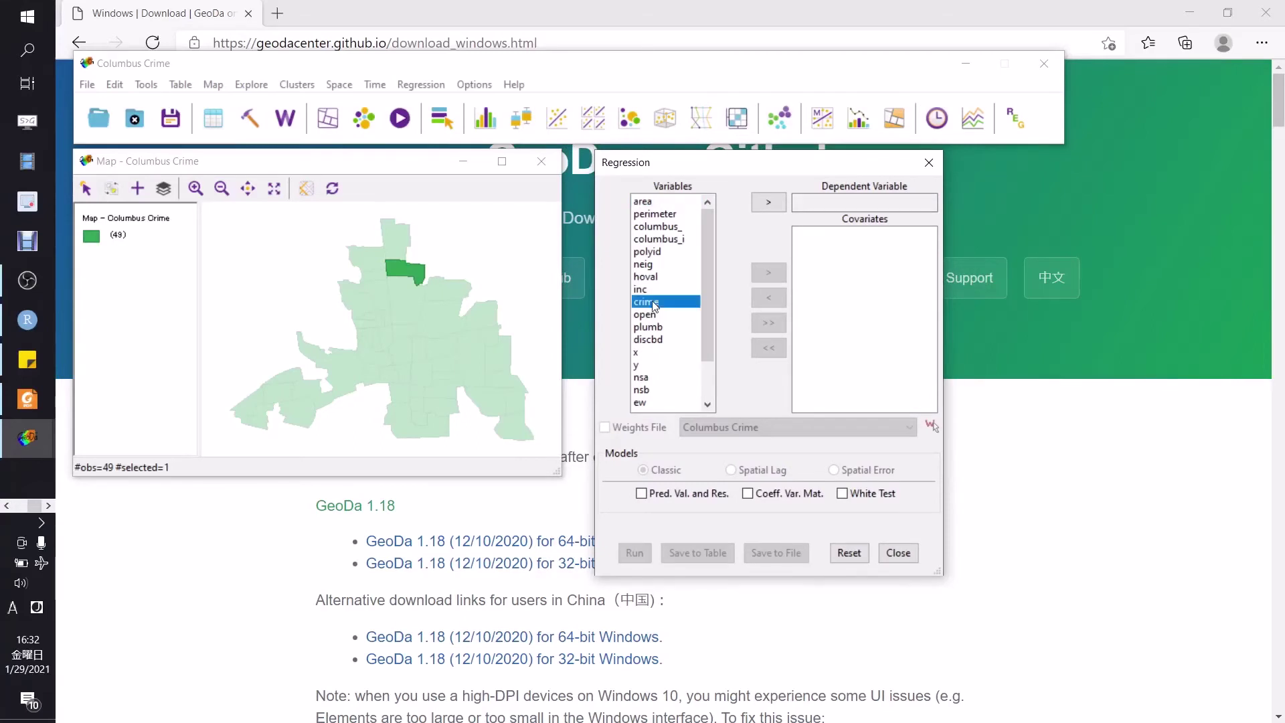
pyautogui.click(770, 202)
pyautogui.press('Up')
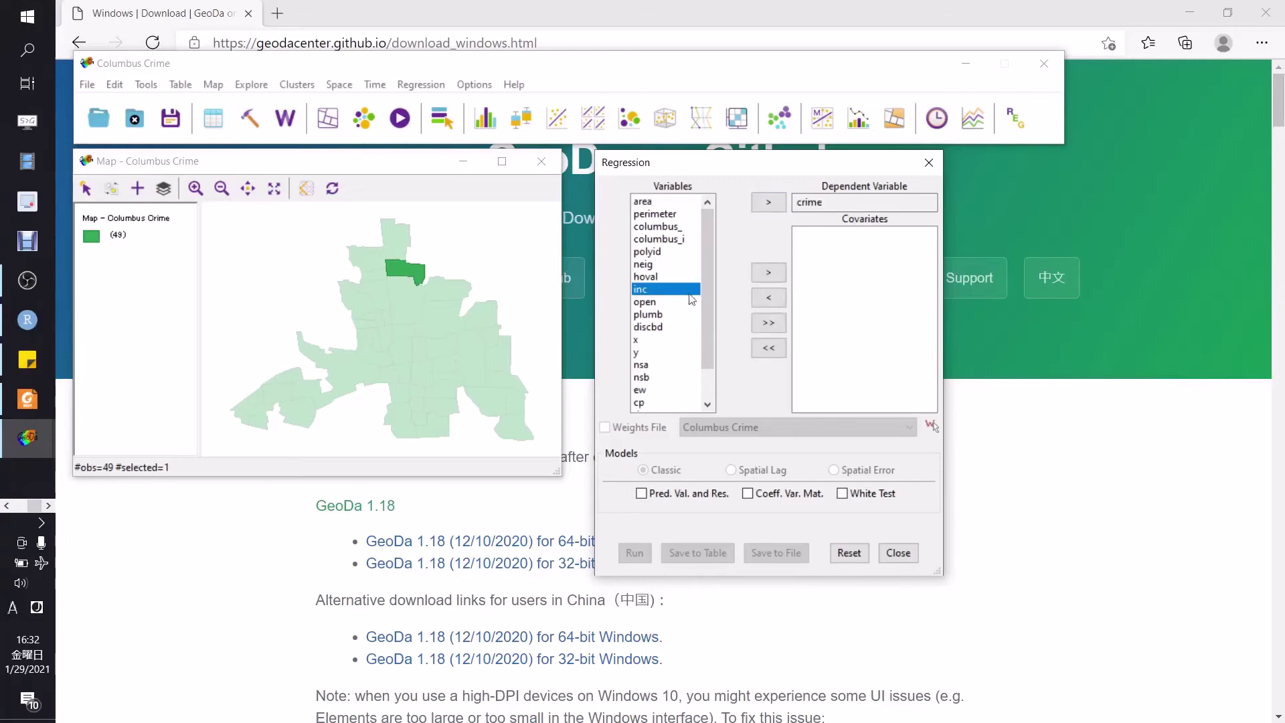
pyautogui.click(768, 273)
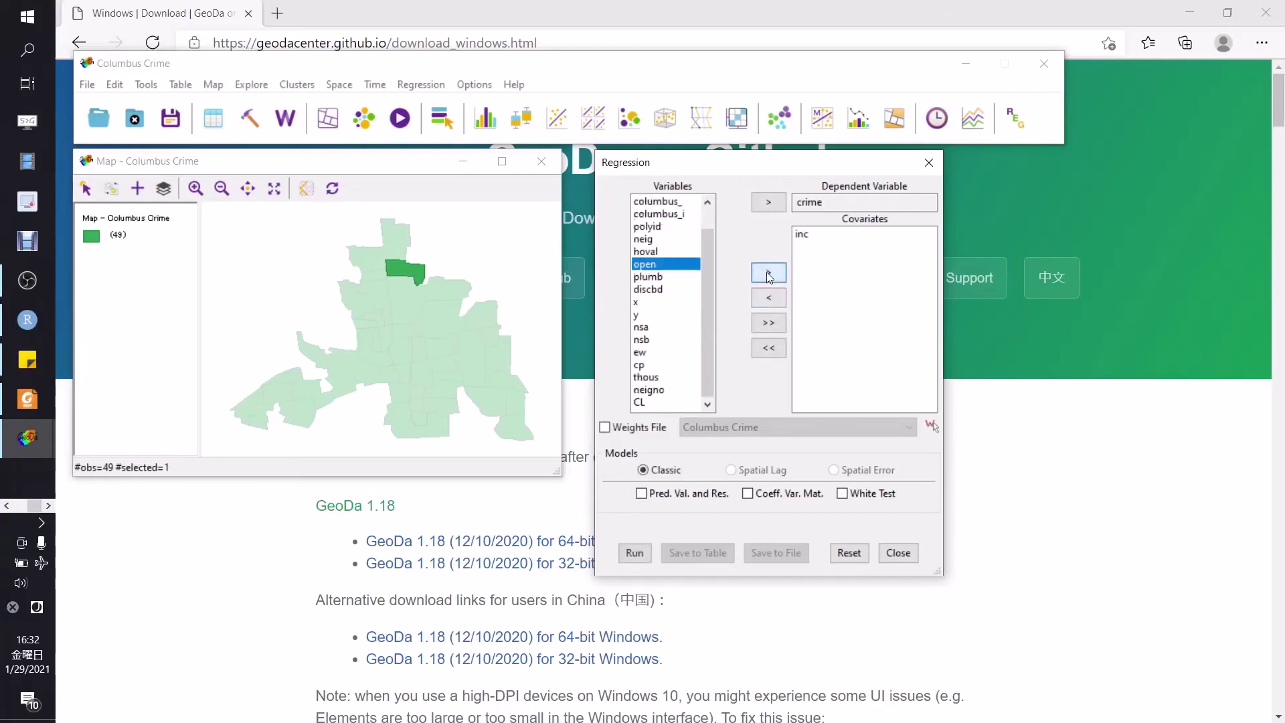
pyautogui.click(632, 555)
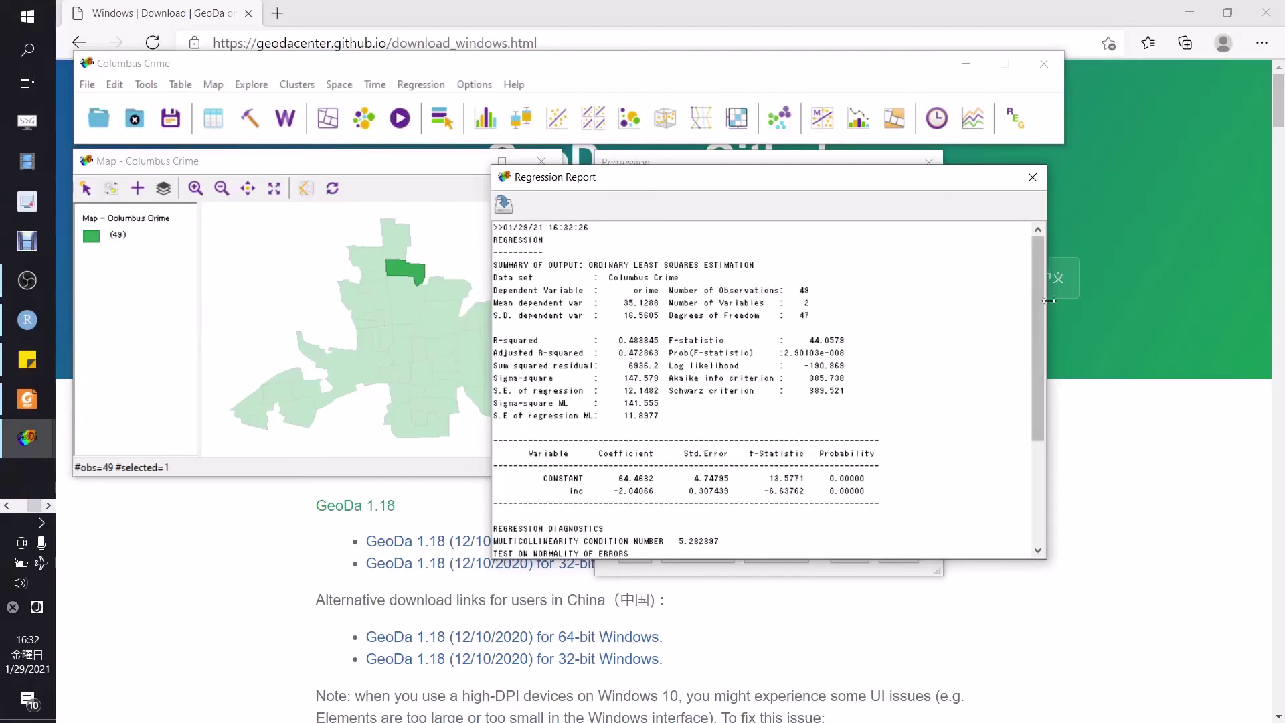
# Scroll through the OLS results, then close the Regression Report and the Regression dialog
pyautogui.moveTo(1041, 283)
pyautogui.mouseDown()
pyautogui.moveTo(1041, 388)
pyautogui.moveTo(1045, 267)
pyautogui.mouseUp()
pyautogui.moveTo(759, 184); pyautogui.dragTo(354, 317)
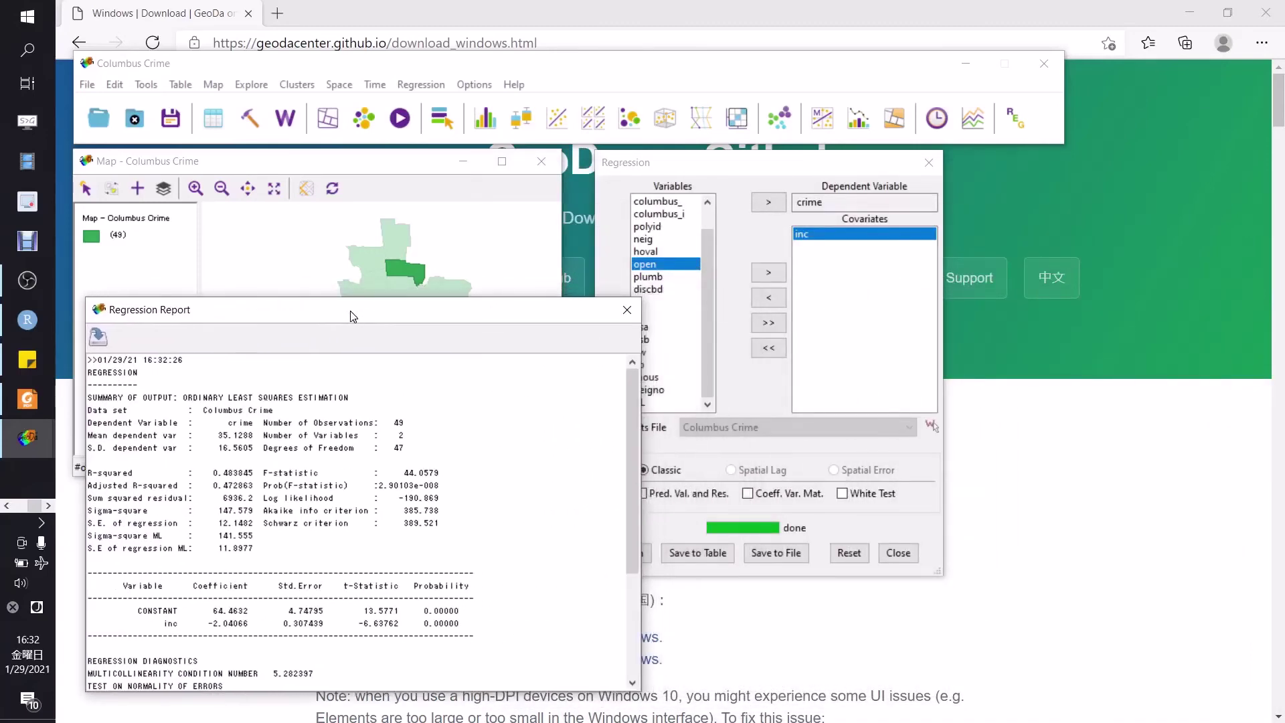
pyautogui.scroll(-4, 498, 540)
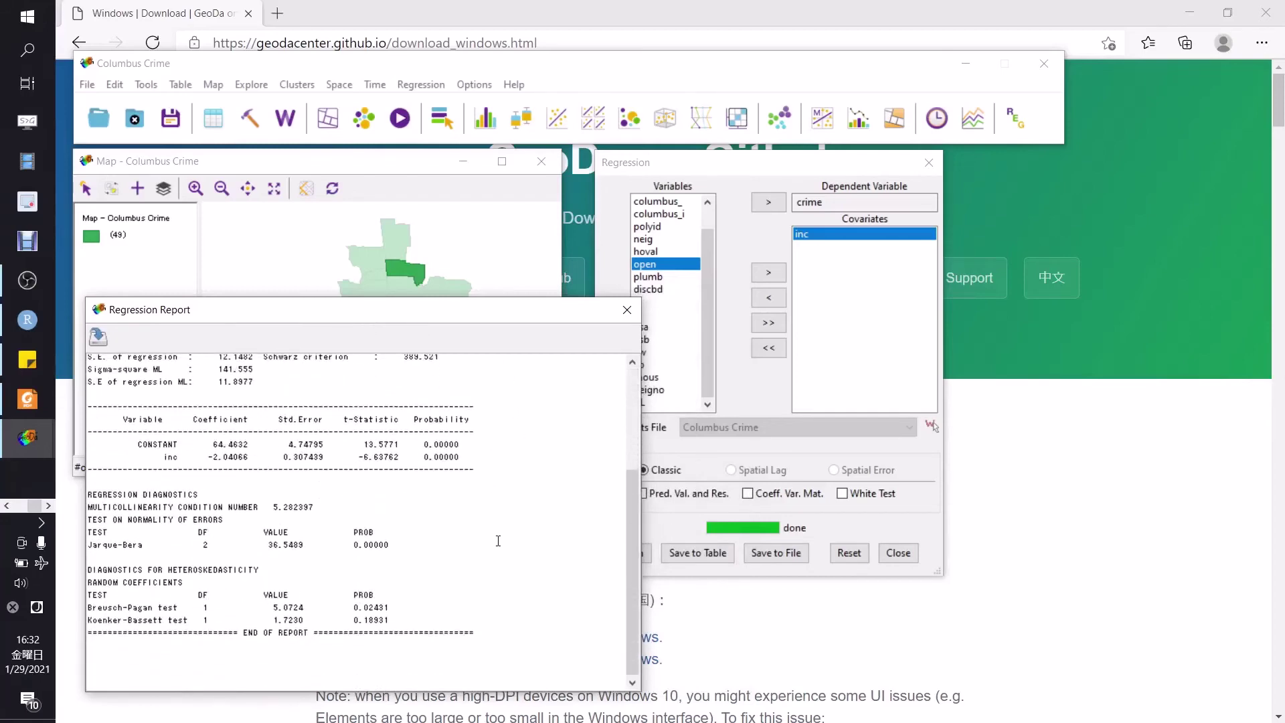
pyautogui.scroll(4, 498, 542)
pyautogui.scroll(-4, 498, 542)
pyautogui.scroll(4, 467, 372)
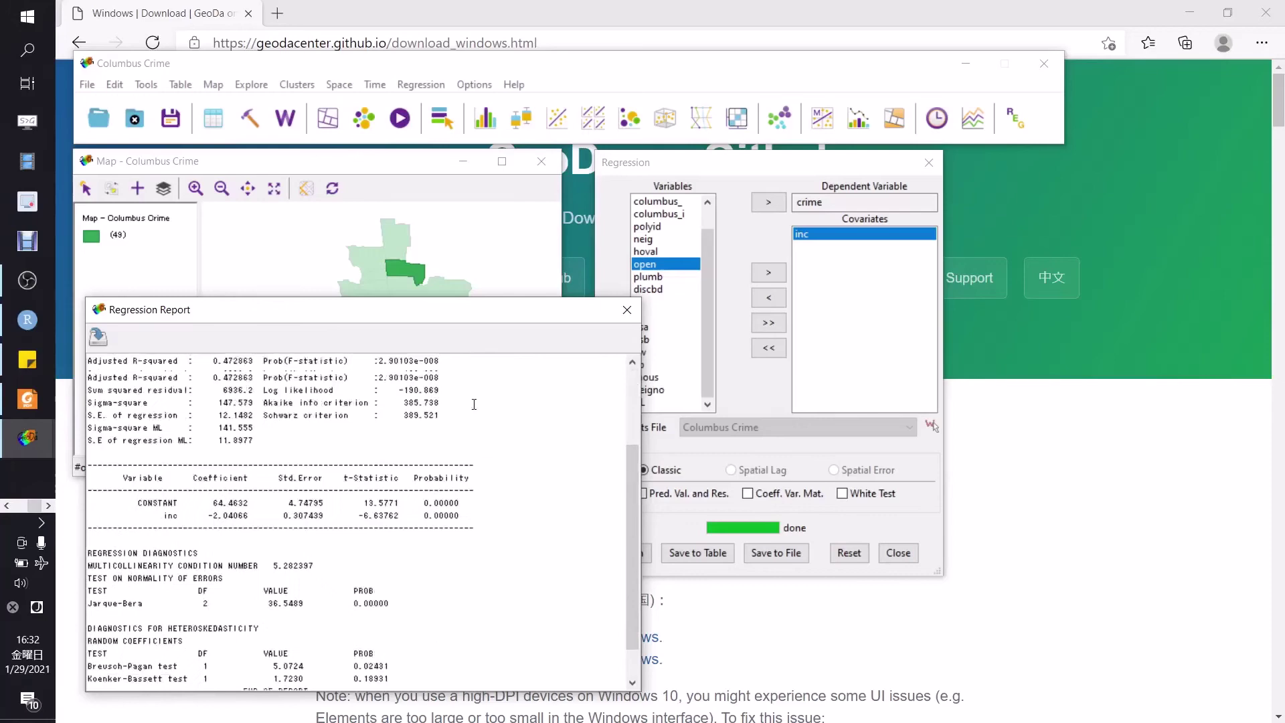
pyautogui.click(627, 309)
pyautogui.click(903, 555)
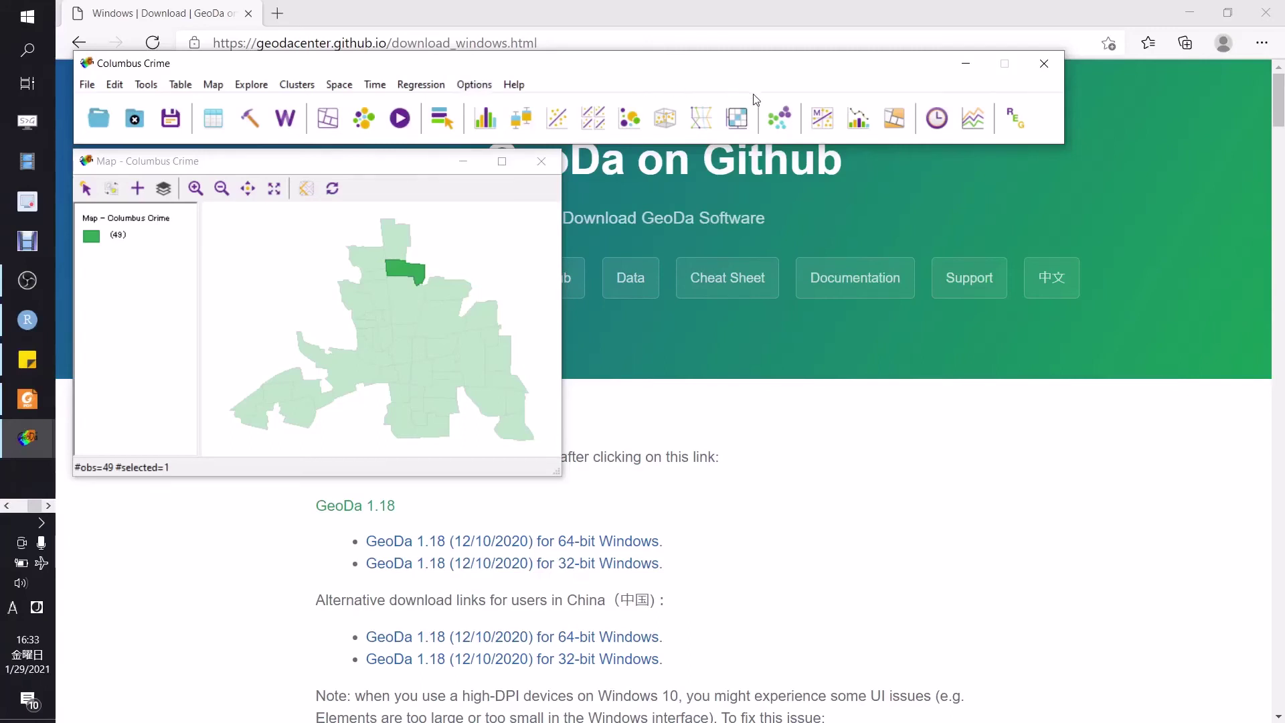
# Build a 3×3 conditional box map of plumb by crime (horizontal) and inc (vertical), clearing the selection
pyautogui.click(738, 120)
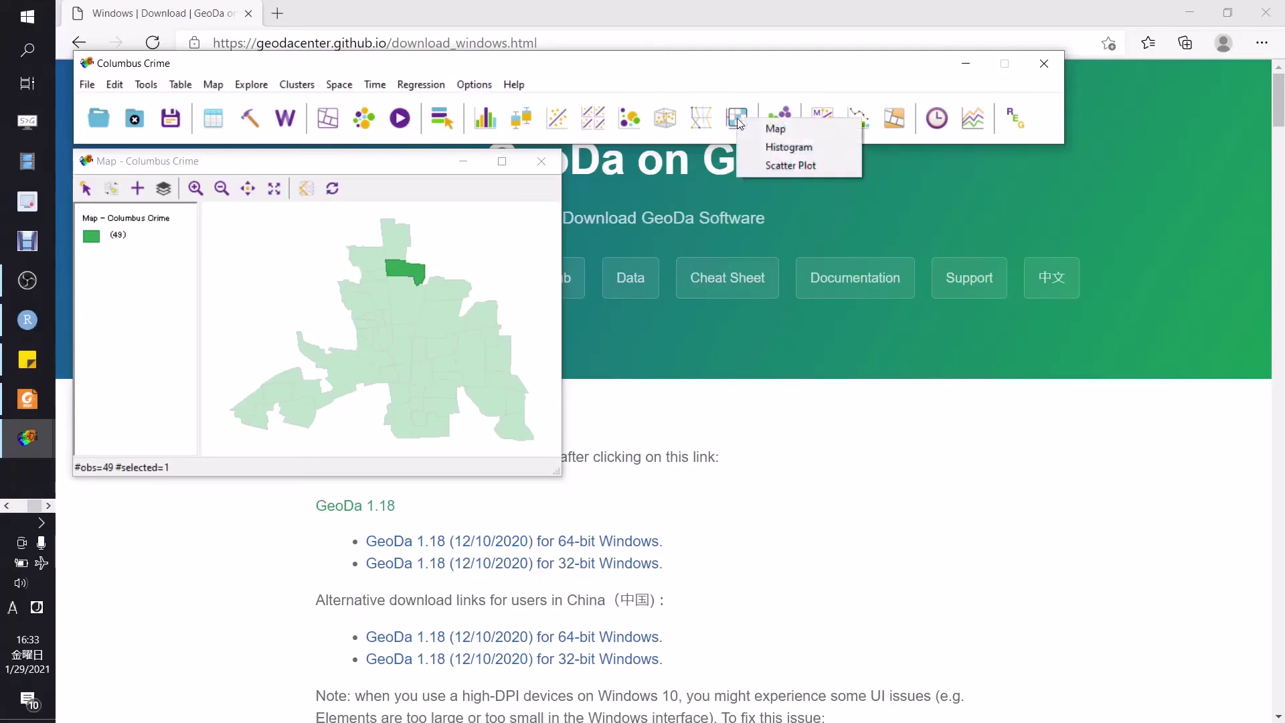
pyautogui.click(771, 127)
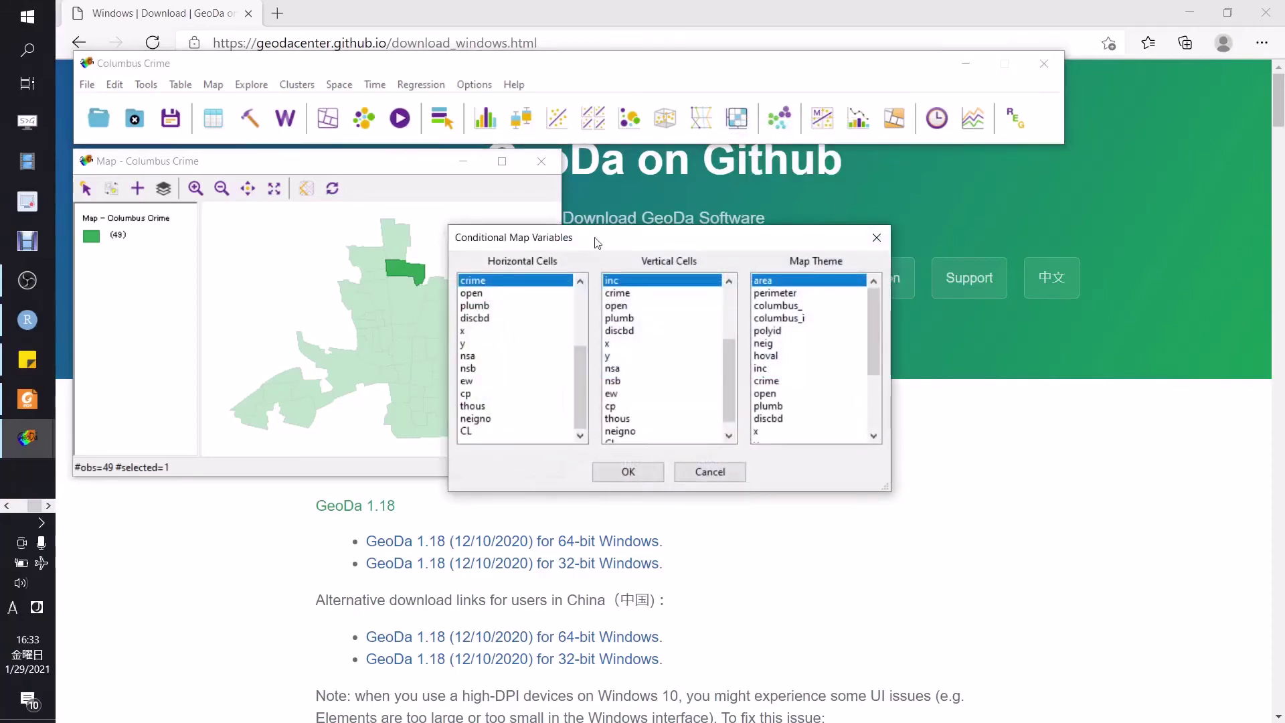
pyautogui.moveTo(592, 245); pyautogui.dragTo(711, 185)
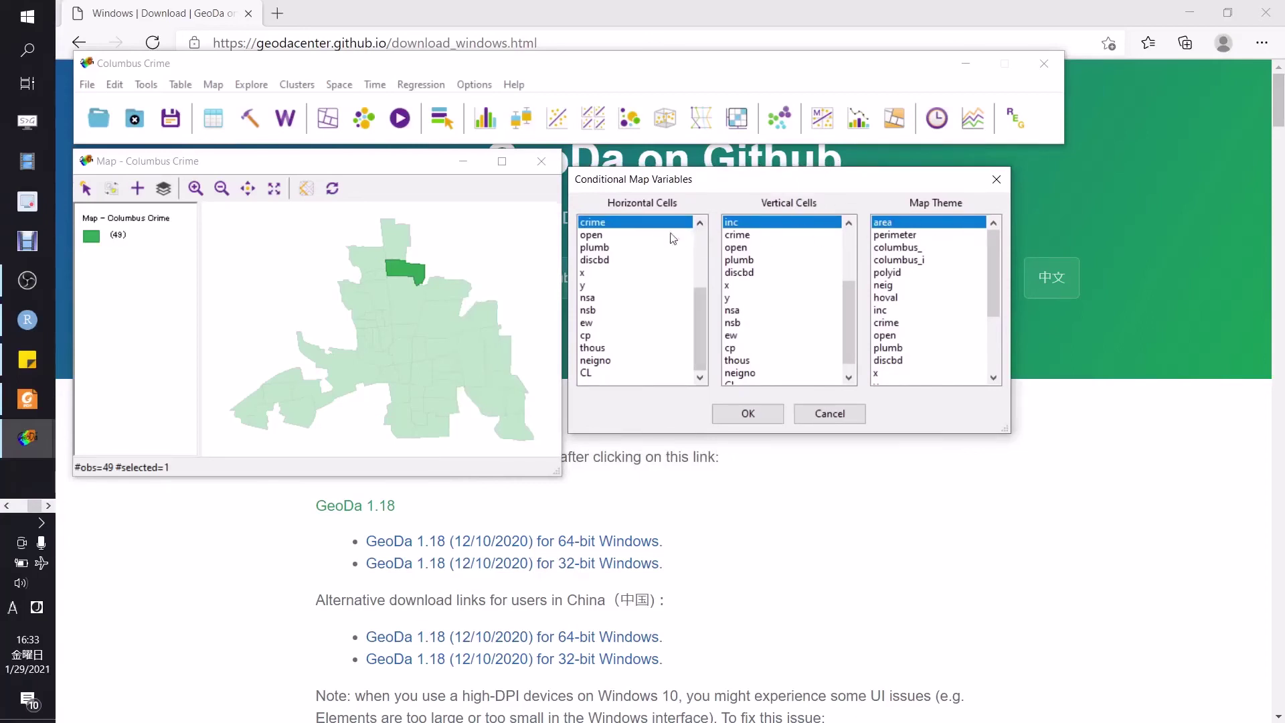
pyautogui.click(899, 349)
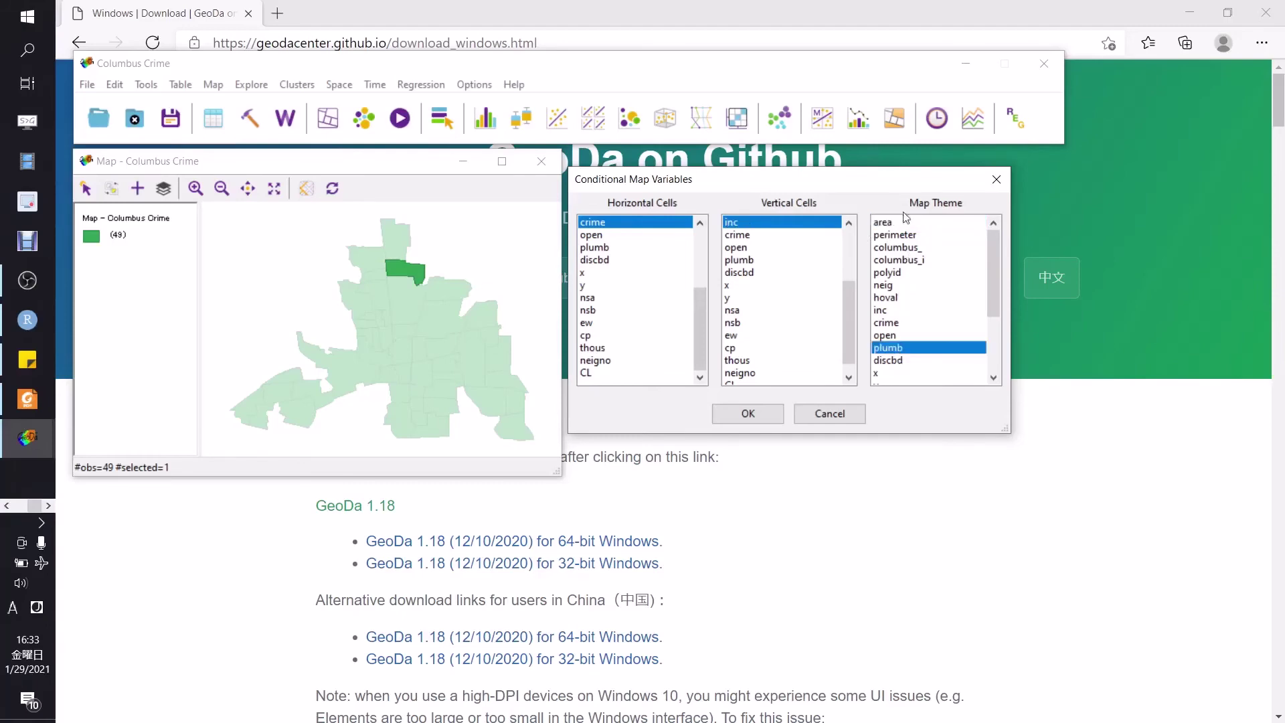
pyautogui.click(749, 415)
pyautogui.moveTo(390, 171); pyautogui.dragTo(755, 178)
pyautogui.click(773, 237)
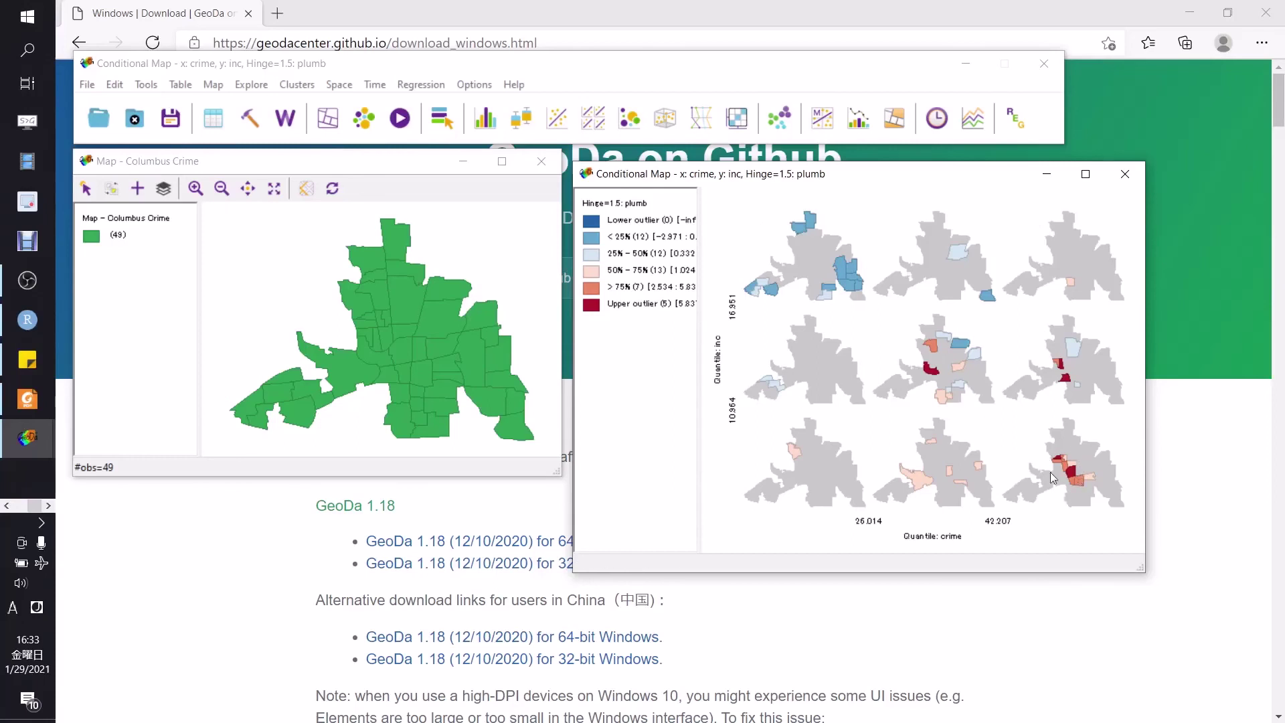
pyautogui.click(1071, 472)
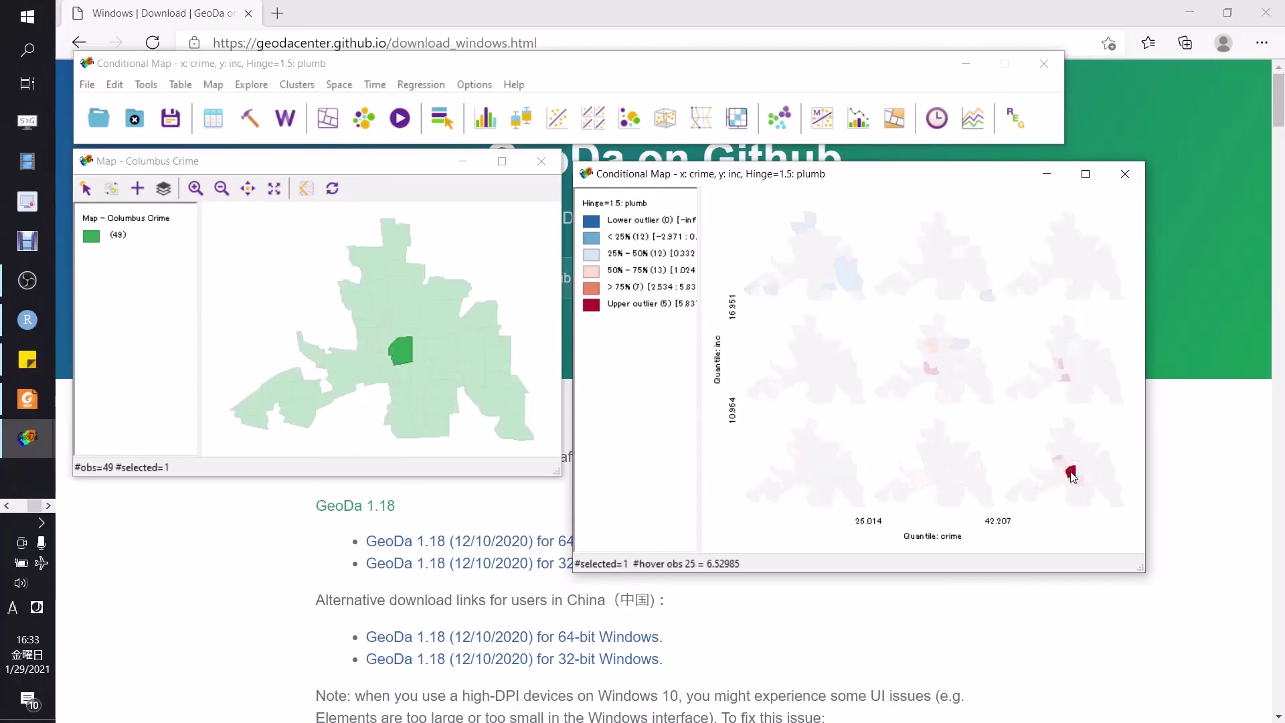
pyautogui.click(1058, 434)
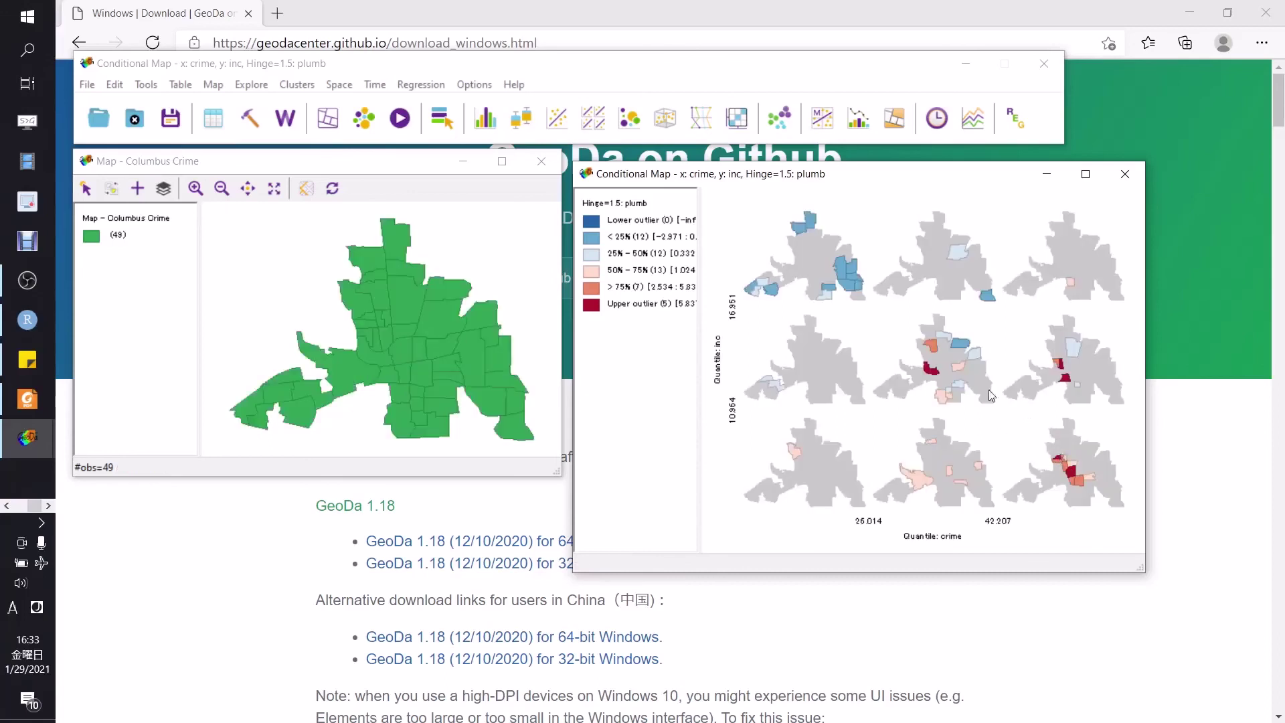
pyautogui.click(1063, 379)
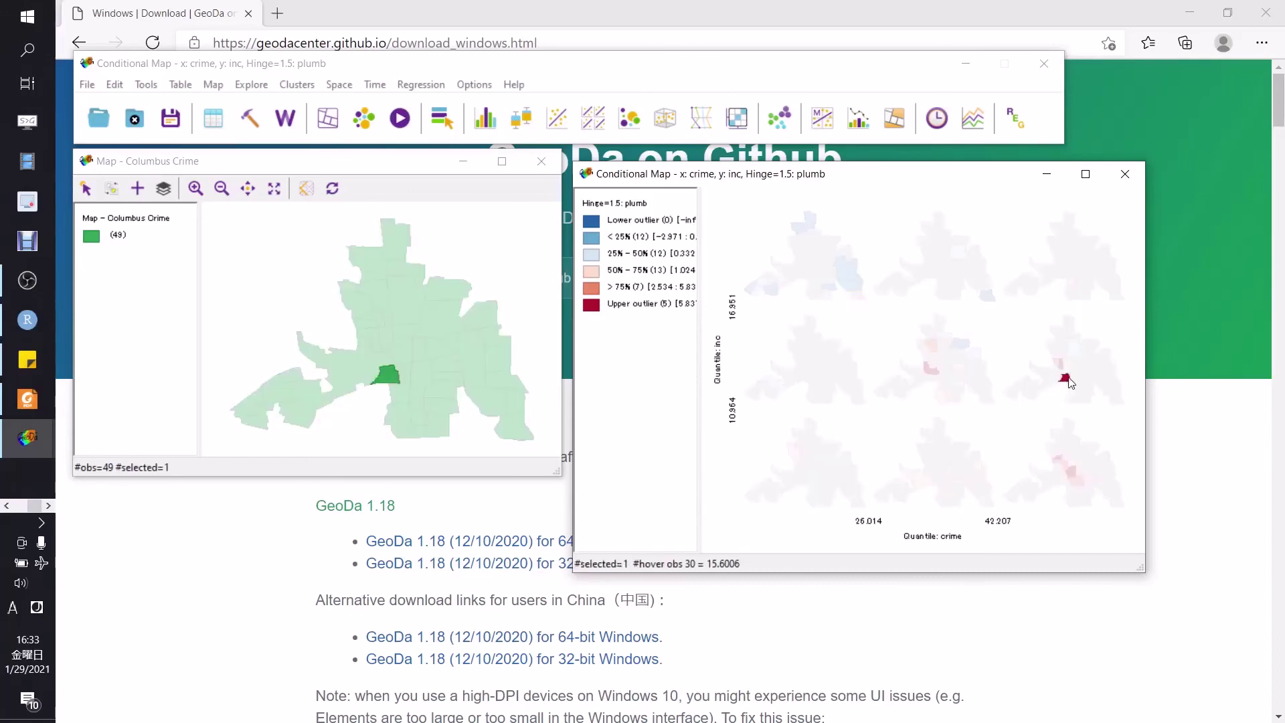
pyautogui.click(1041, 422)
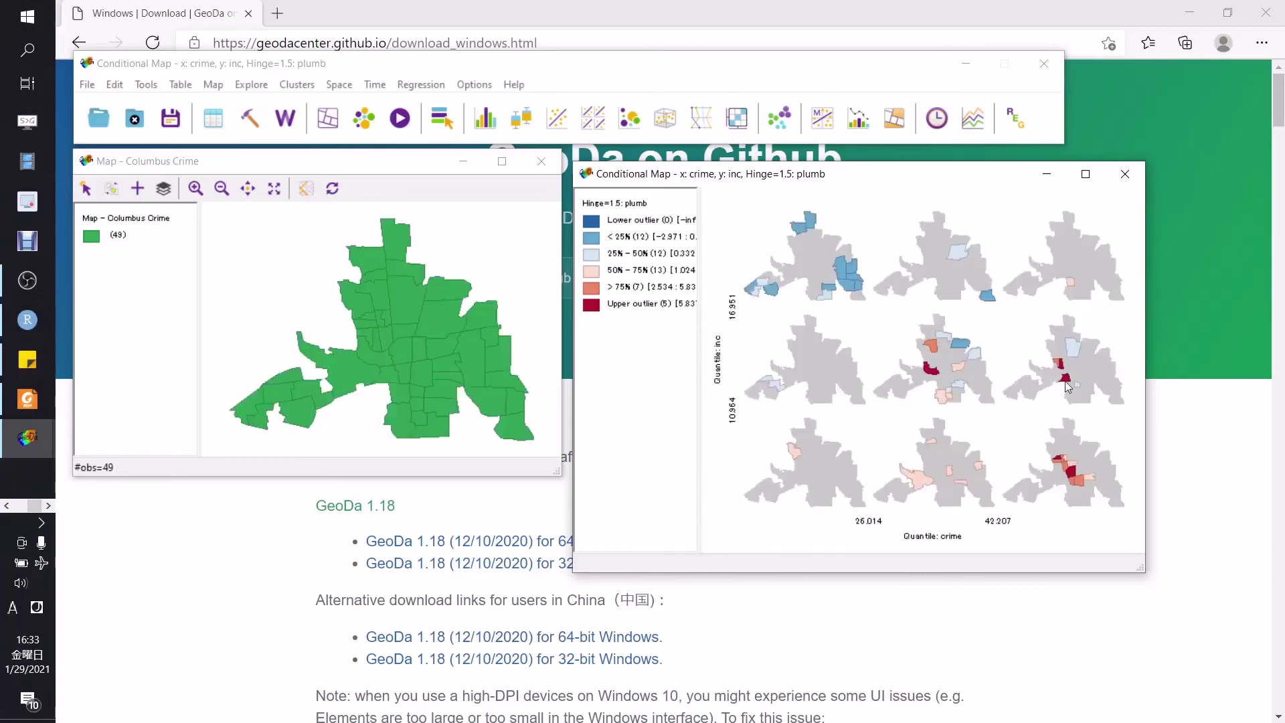
pyautogui.click(797, 227)
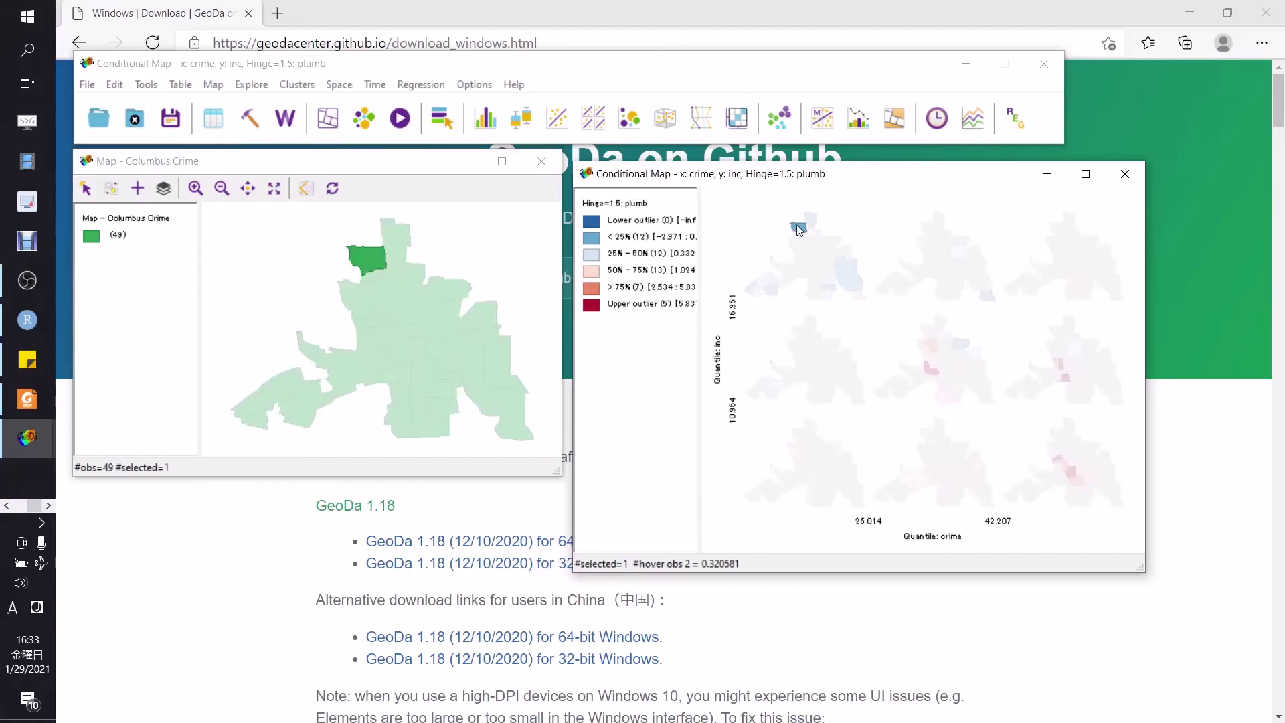
pyautogui.click(807, 224)
pyautogui.click(806, 229)
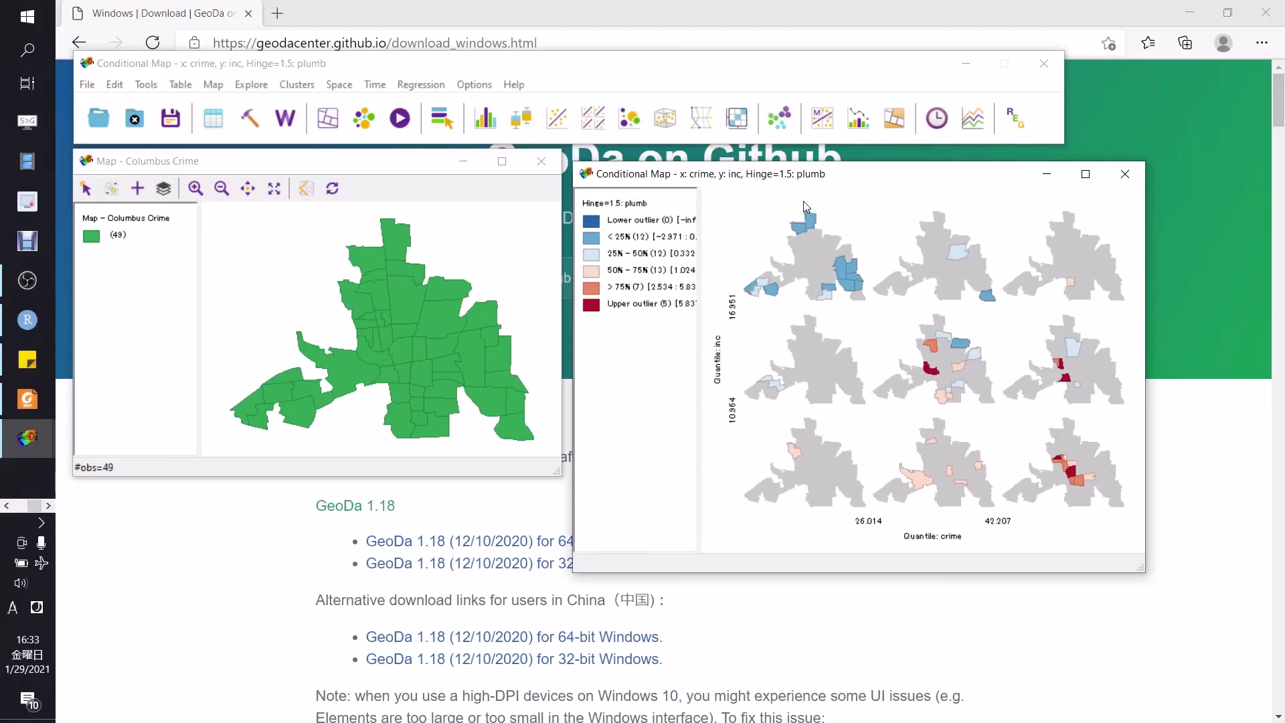
pyautogui.moveTo(836, 177); pyautogui.dragTo(829, 165)
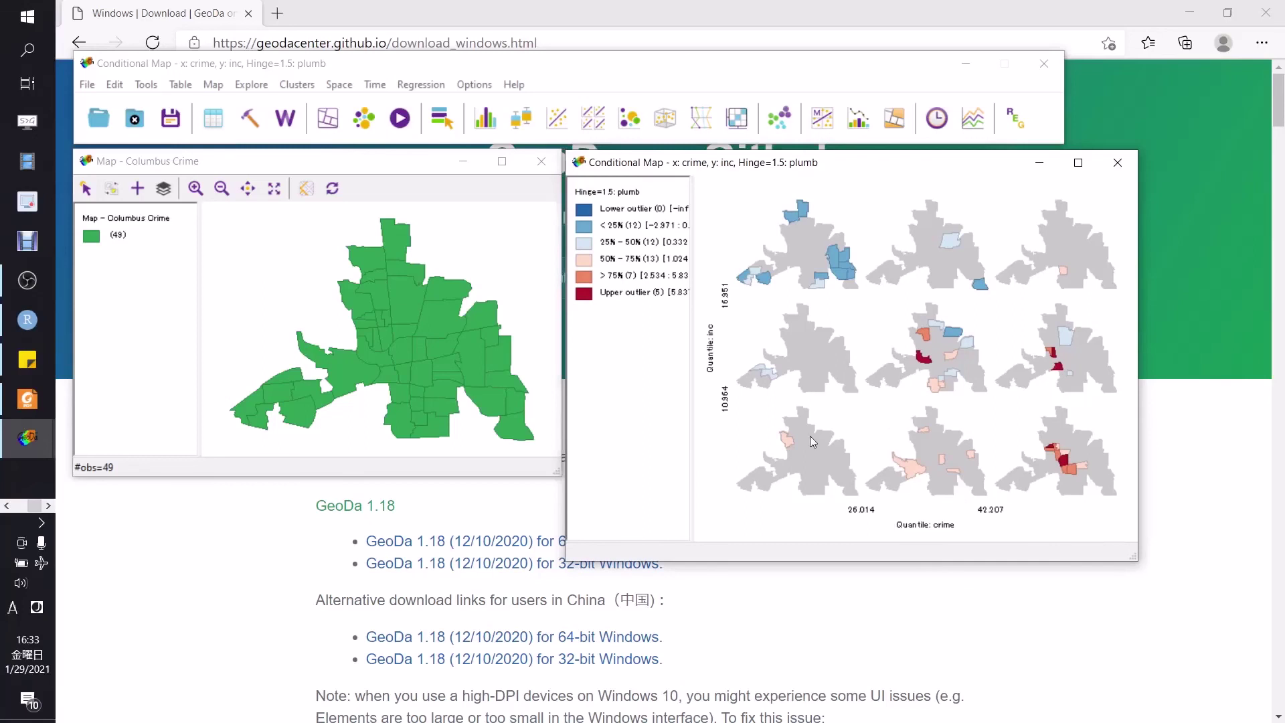